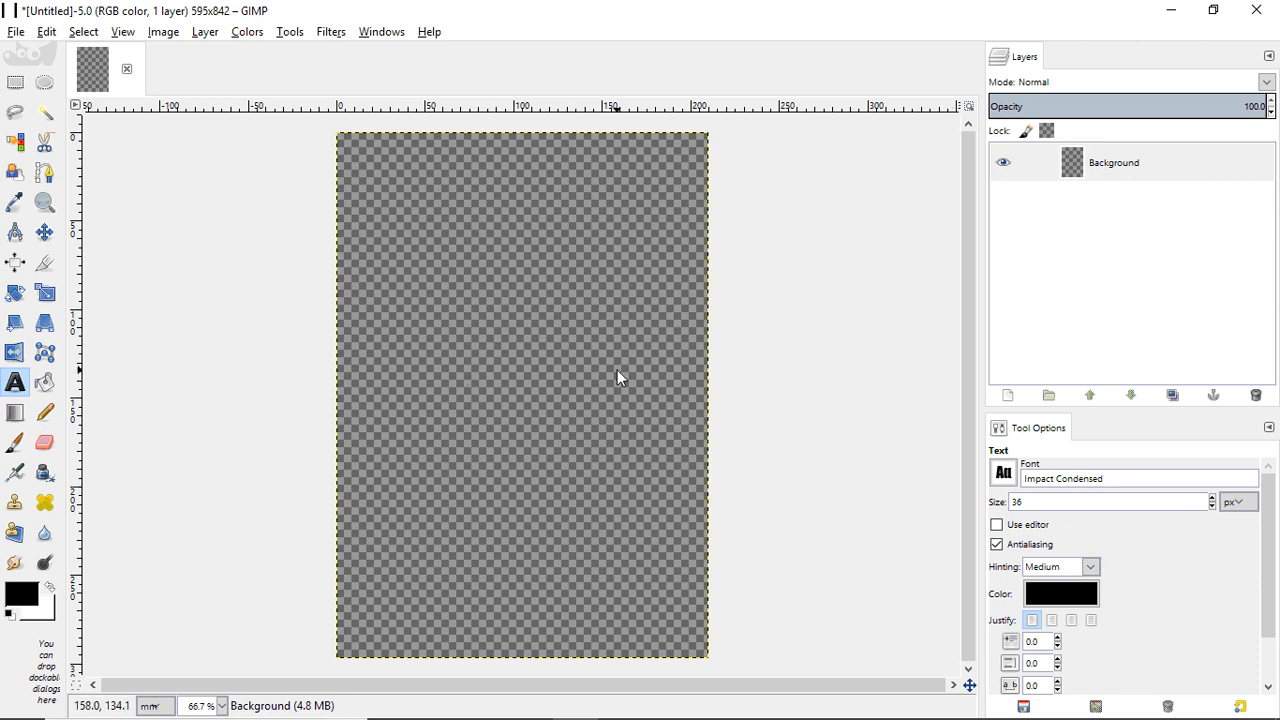
- Draw a text box on the canvas, type 'Hello World!', and nudge the box slightly lower
{"action": "left_click_drag", "start_coordinate": [350, 294], "coordinate": [692, 481]}
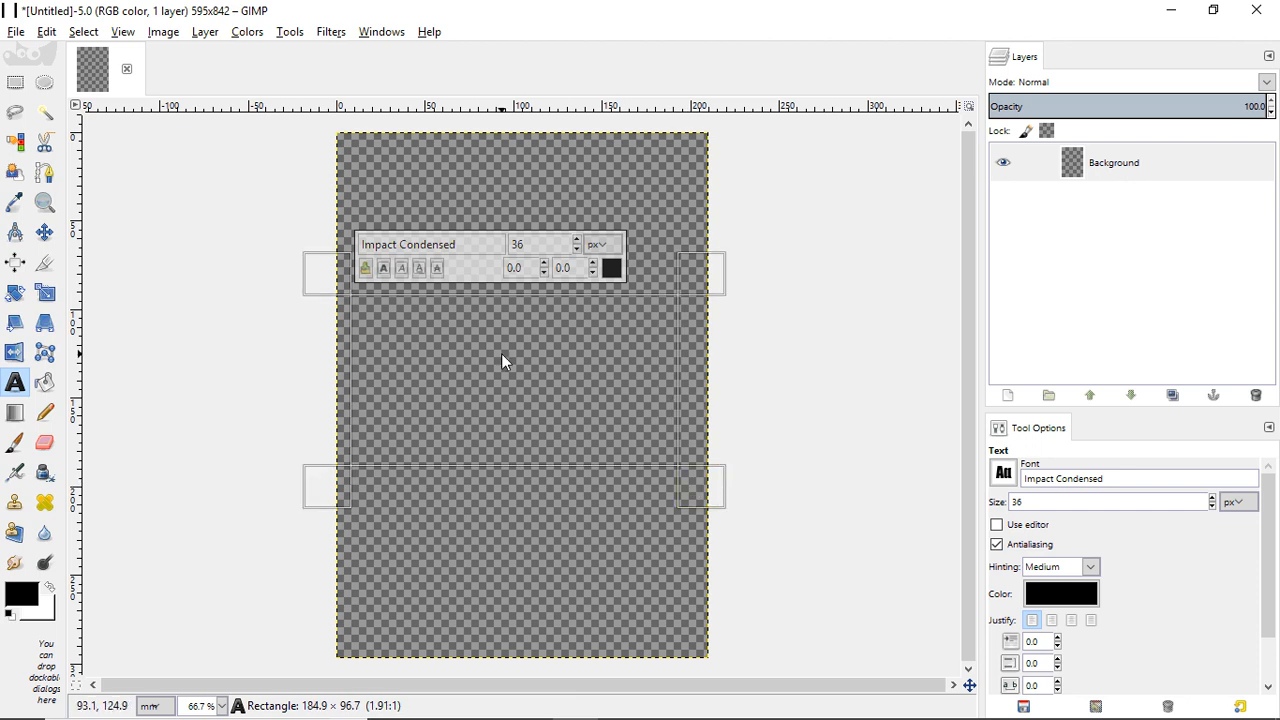
{"action": "type", "text": "Hello Wor"}
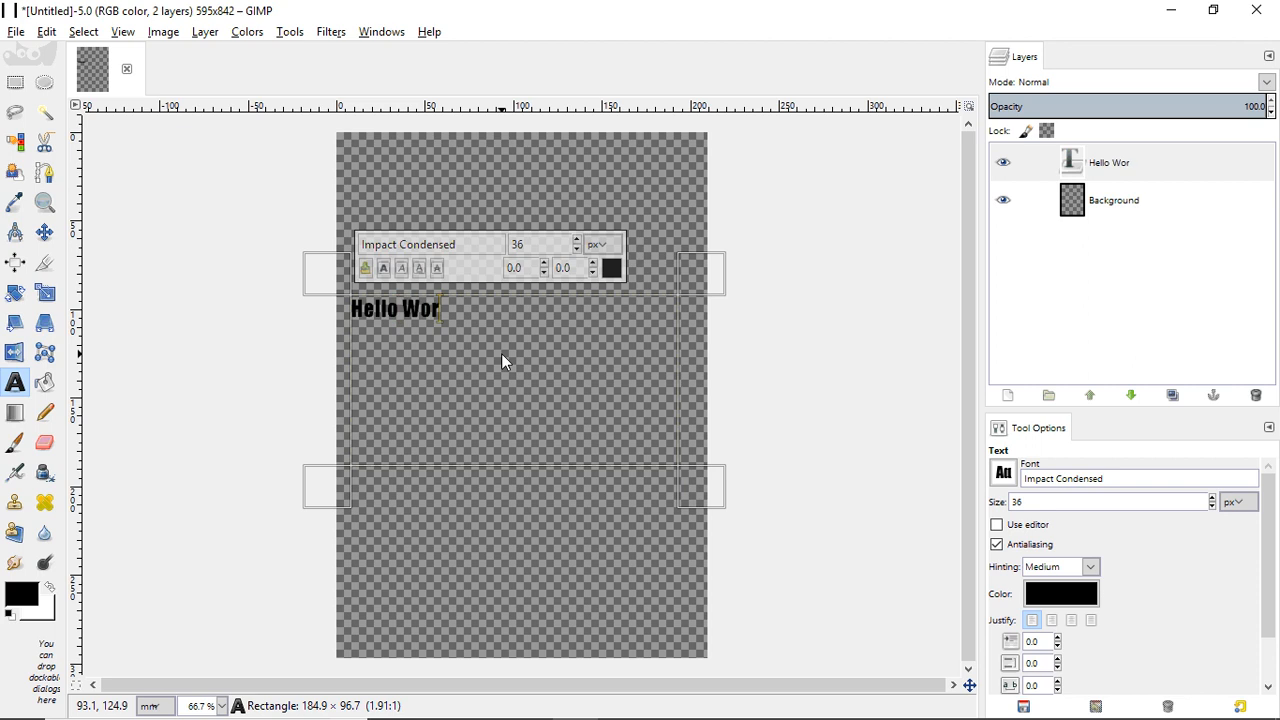
{"action": "type", "text": "ld!"}
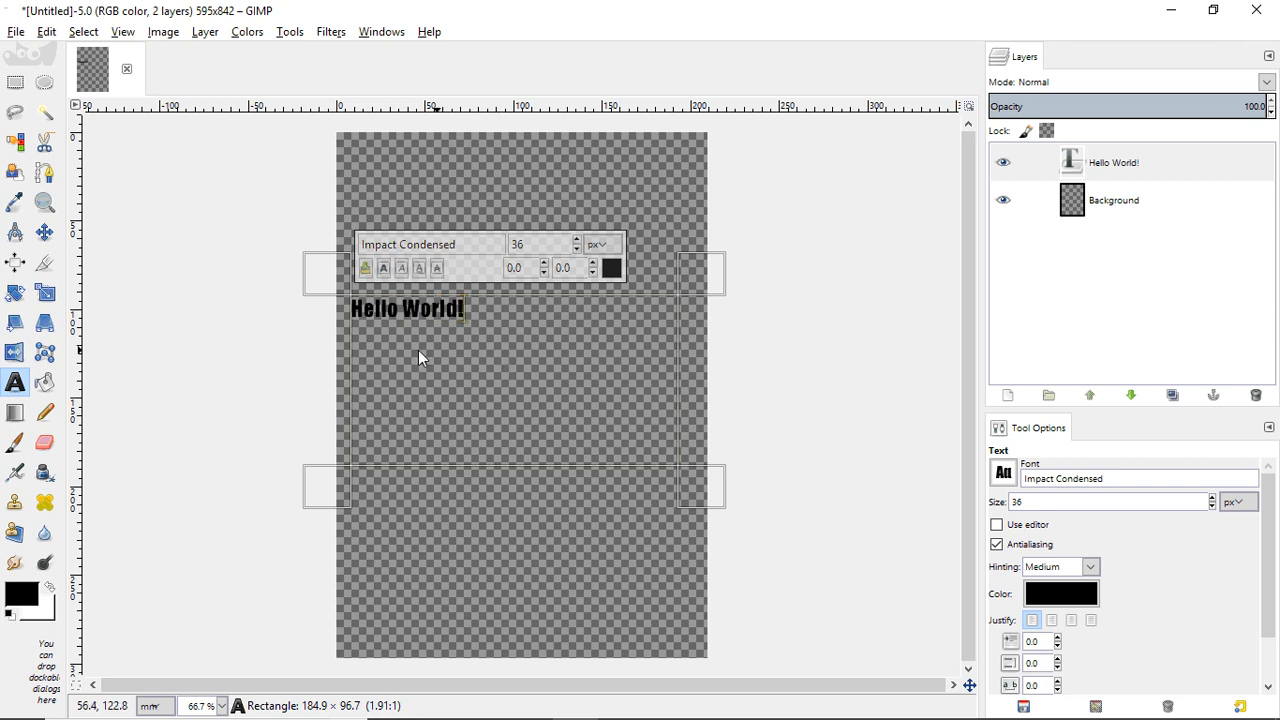
{"action": "left_click", "coordinate": [495, 241]}
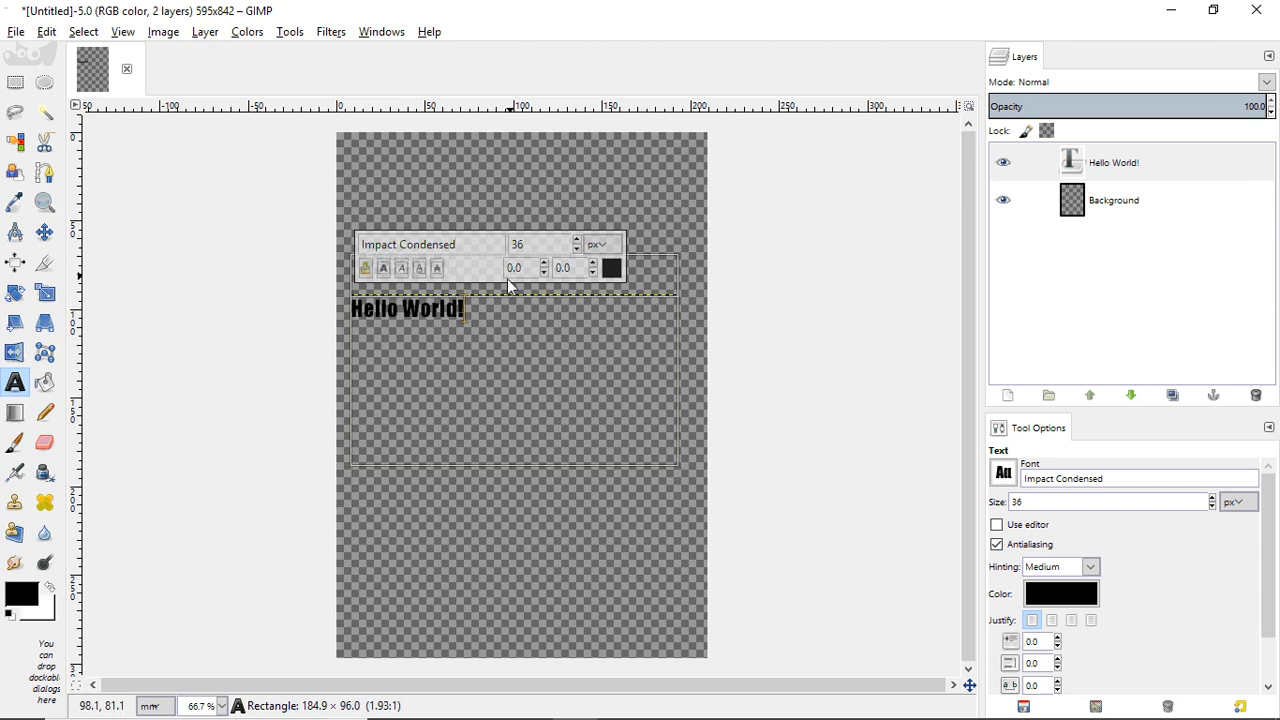
{"action": "left_click_drag", "start_coordinate": [500, 319], "coordinate": [500, 332]}
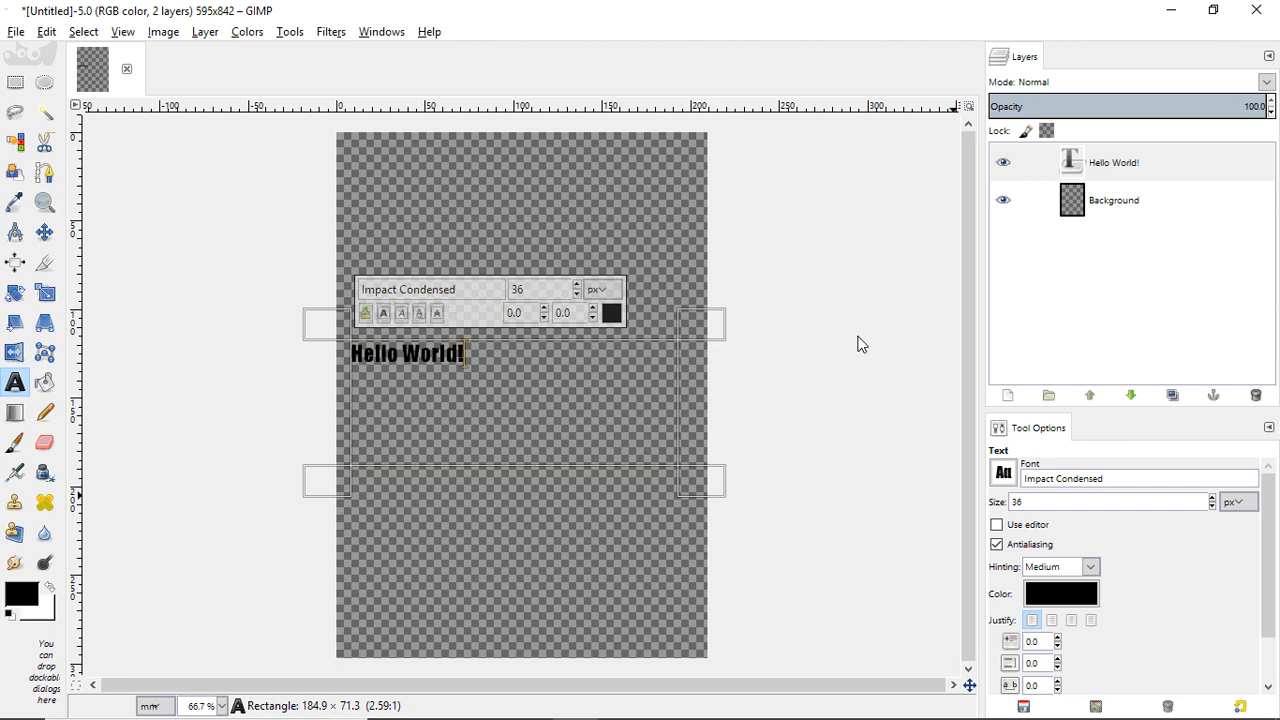
- Show the Text tool's Tool Options panel from the Windows menu
{"action": "left_click", "coordinate": [383, 34]}
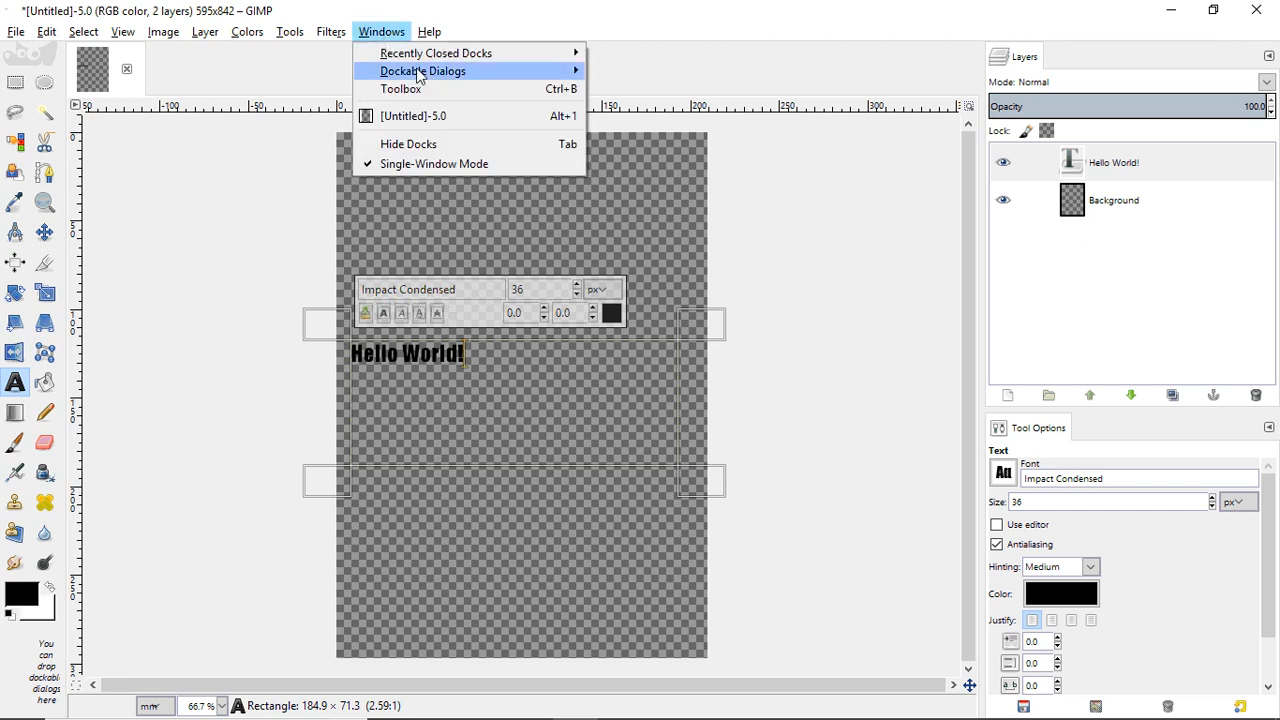
{"action": "mouse_move", "coordinate": [427, 74]}
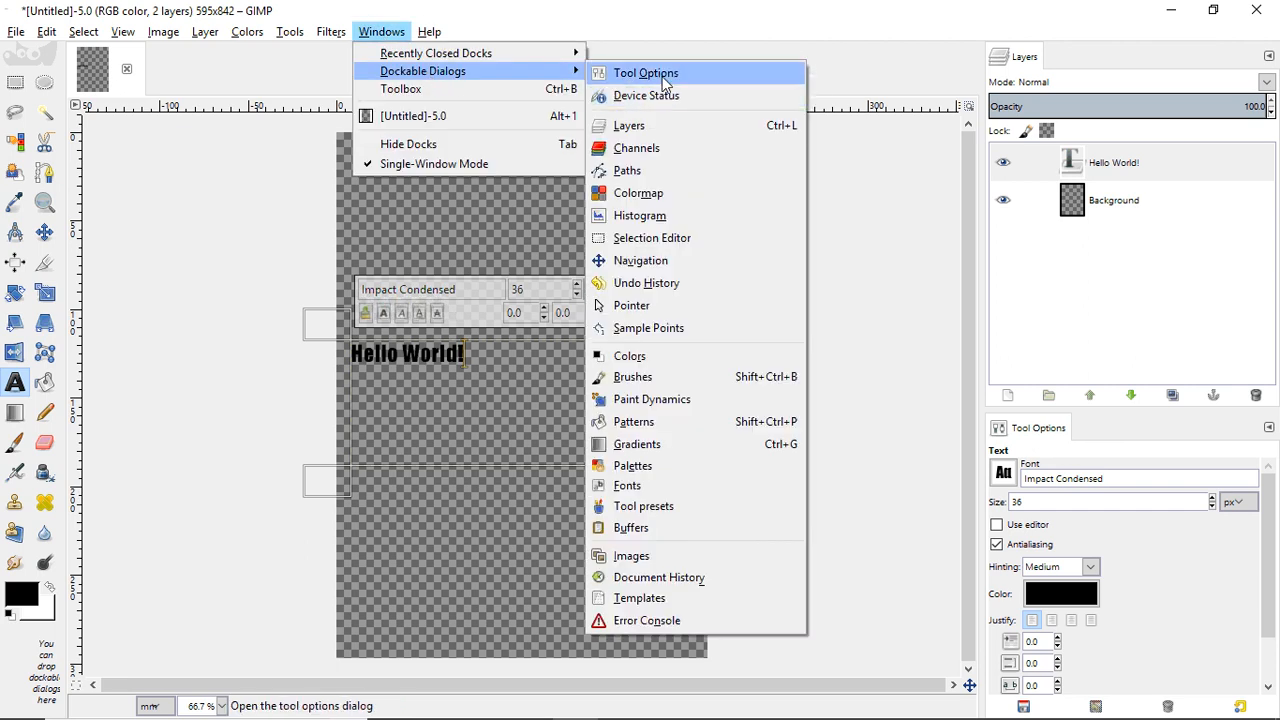
{"action": "left_click", "coordinate": [646, 74]}
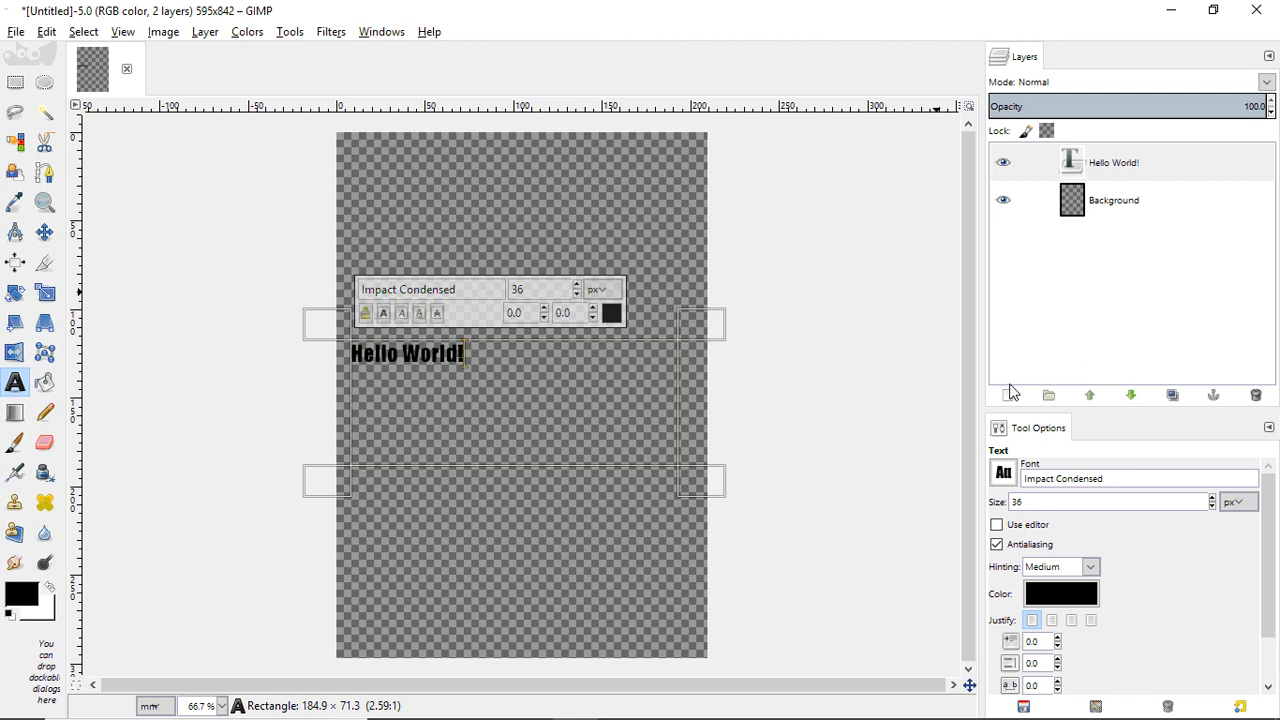
- Replace the Impact Condensed font with Rockwell in the Font field
{"action": "left_click", "coordinate": [1004, 474]}
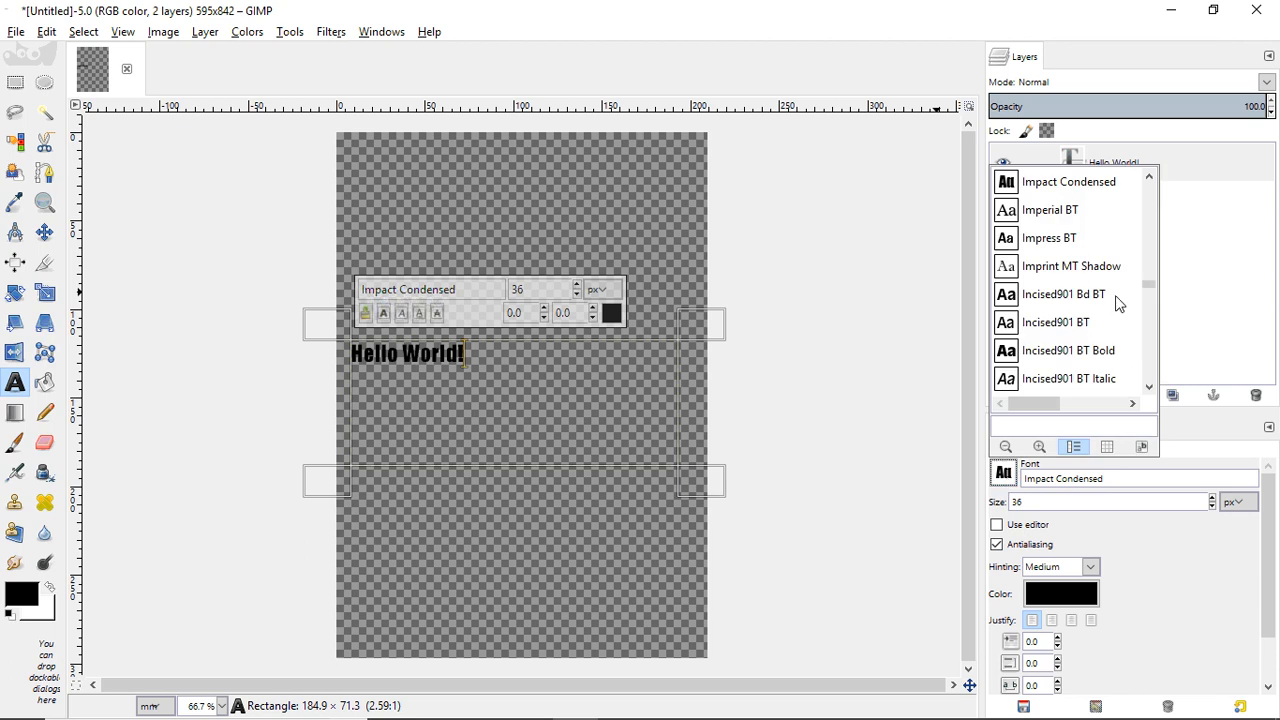
{"action": "left_click_drag", "start_coordinate": [1150, 289], "coordinate": [1151, 357]}
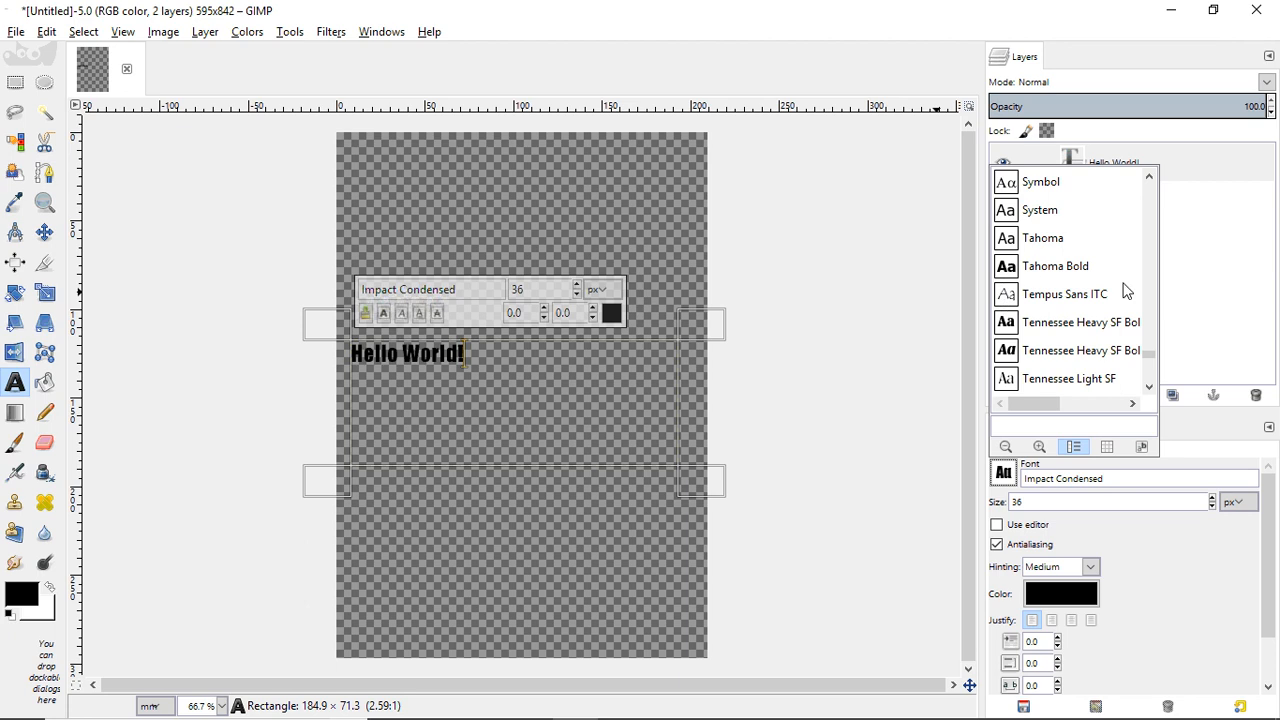
{"action": "scroll", "coordinate": [1147, 299], "scroll_direction": "up", "scroll_amount": 15}
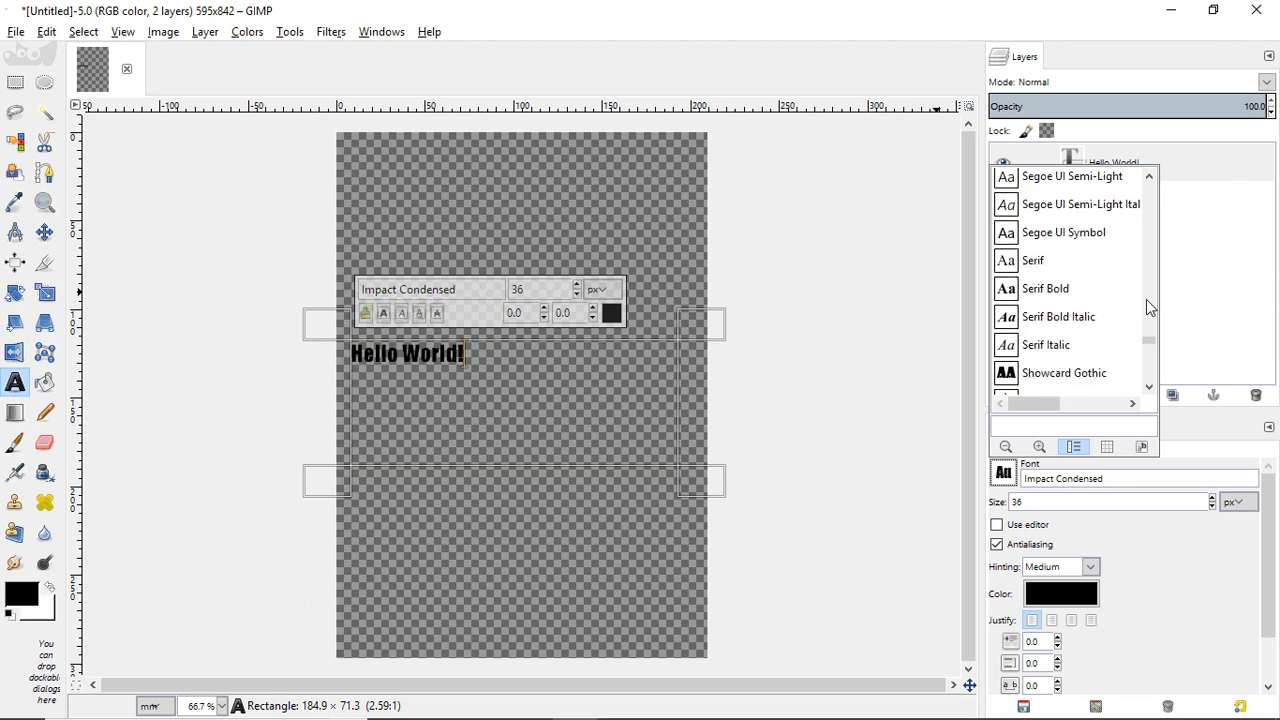
{"action": "scroll", "coordinate": [1146, 299], "scroll_direction": "up", "scroll_amount": 8}
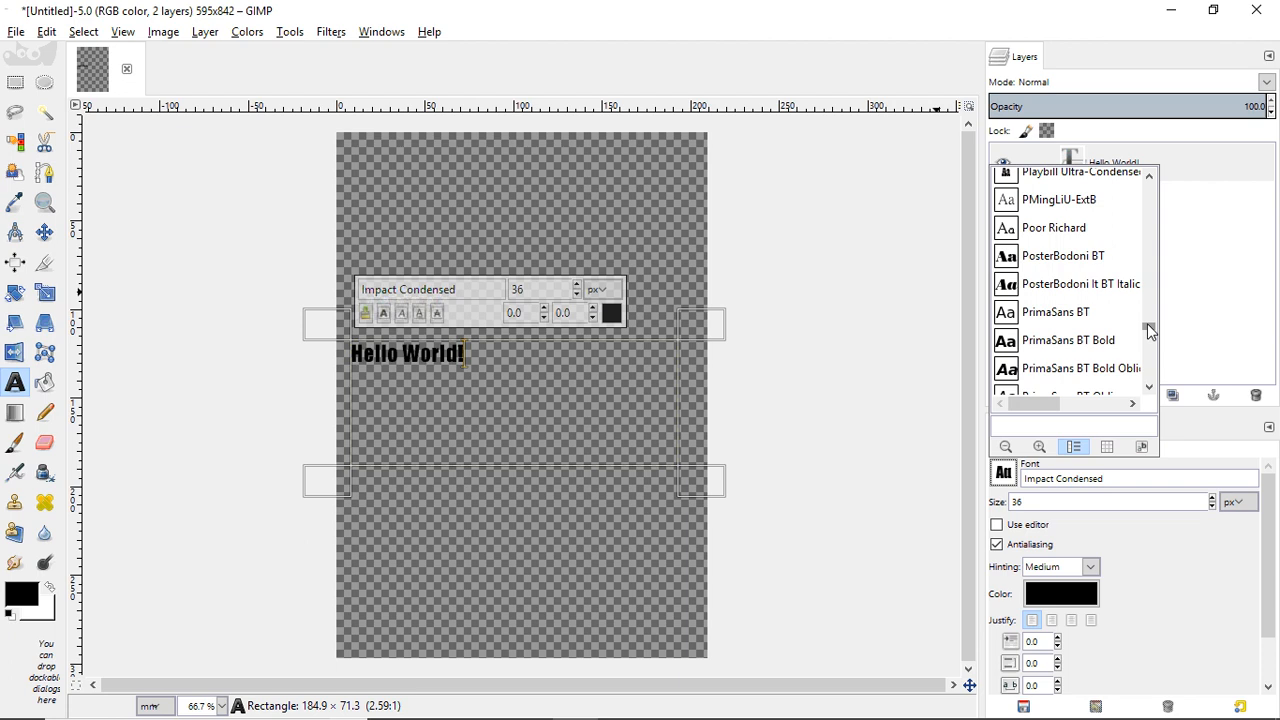
{"action": "left_click", "coordinate": [1125, 490]}
{"action": "left_click", "coordinate": [1125, 484]}
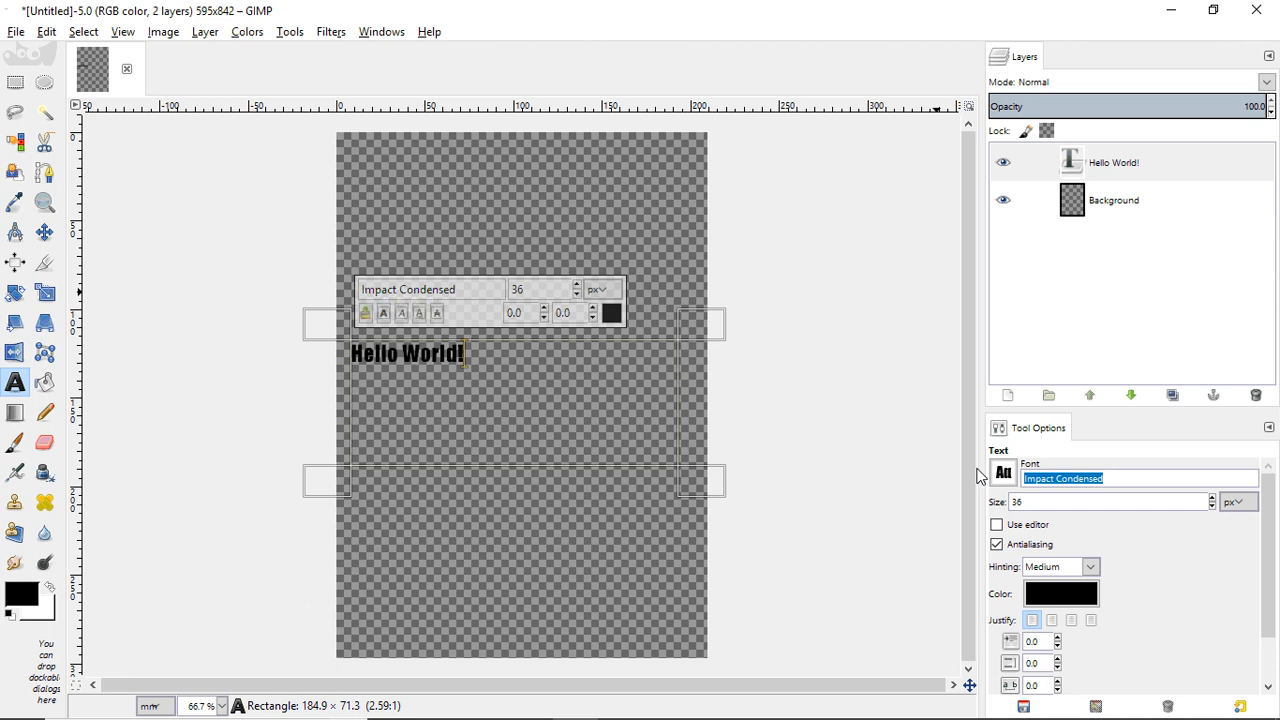
{"action": "type", "text": "Rocke"}
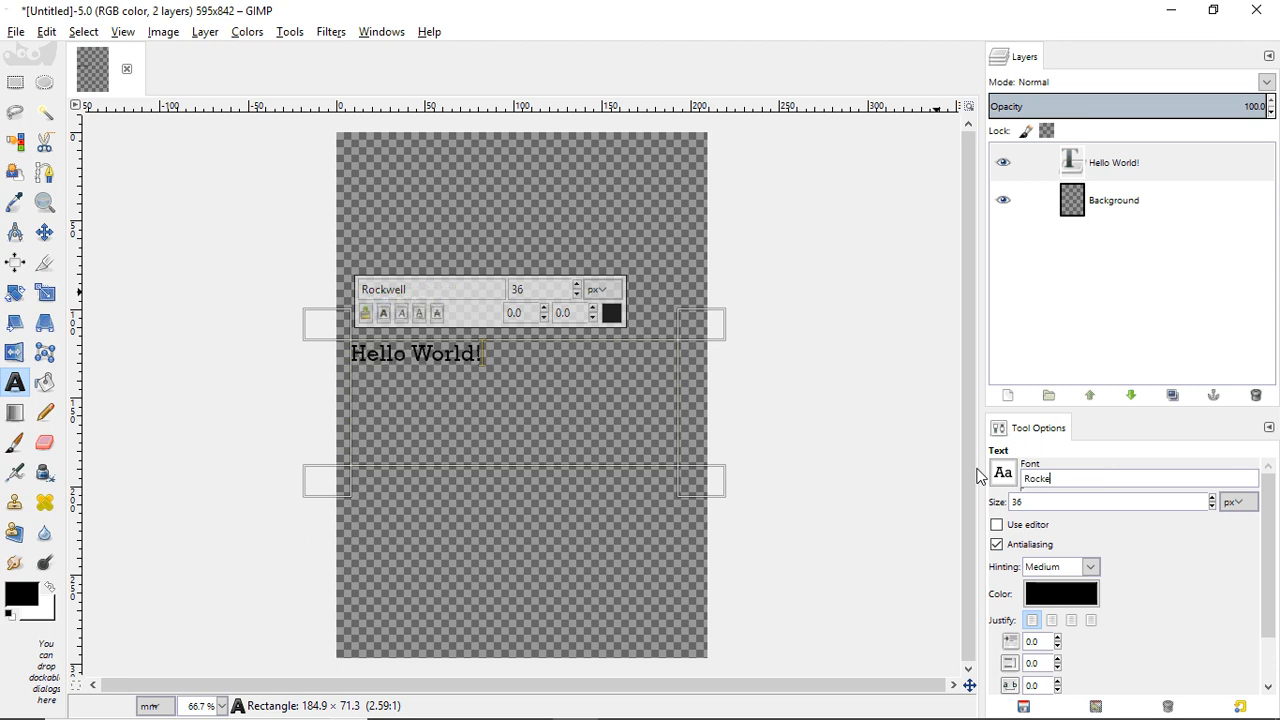
{"action": "key", "text": "BackSpace"}
{"action": "type", "text": "well"}
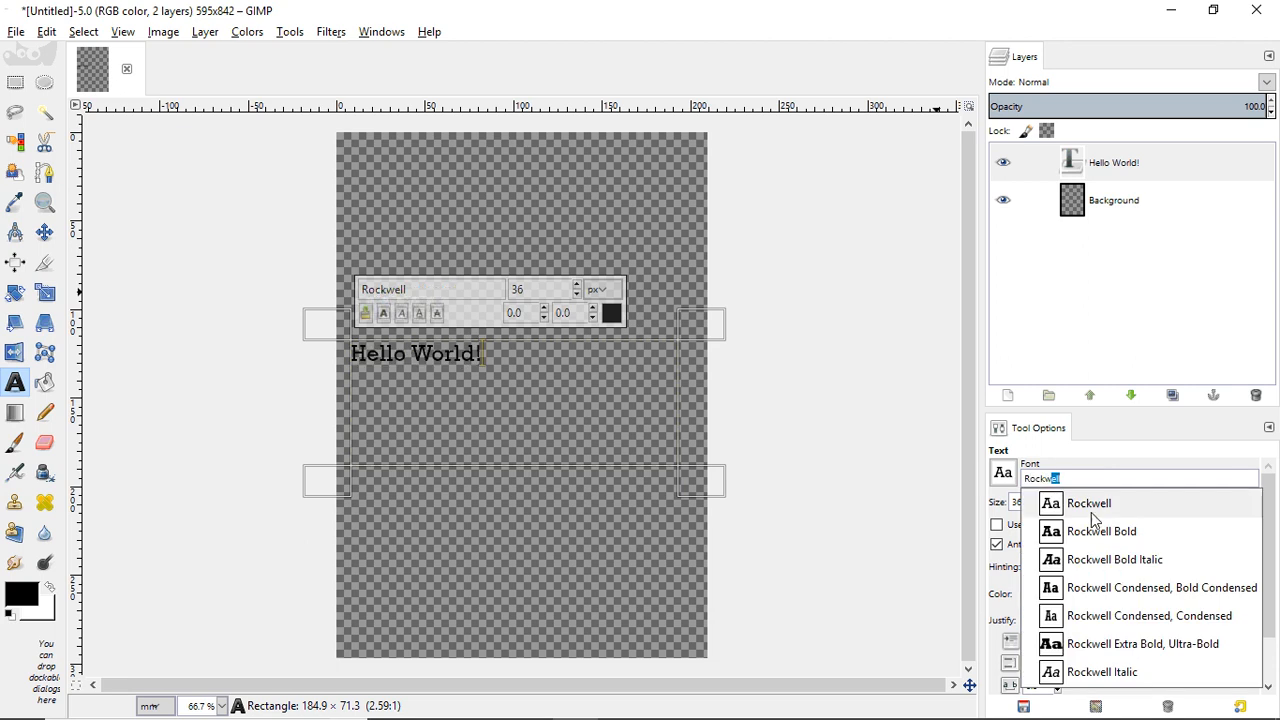
{"action": "left_click", "coordinate": [1090, 512]}
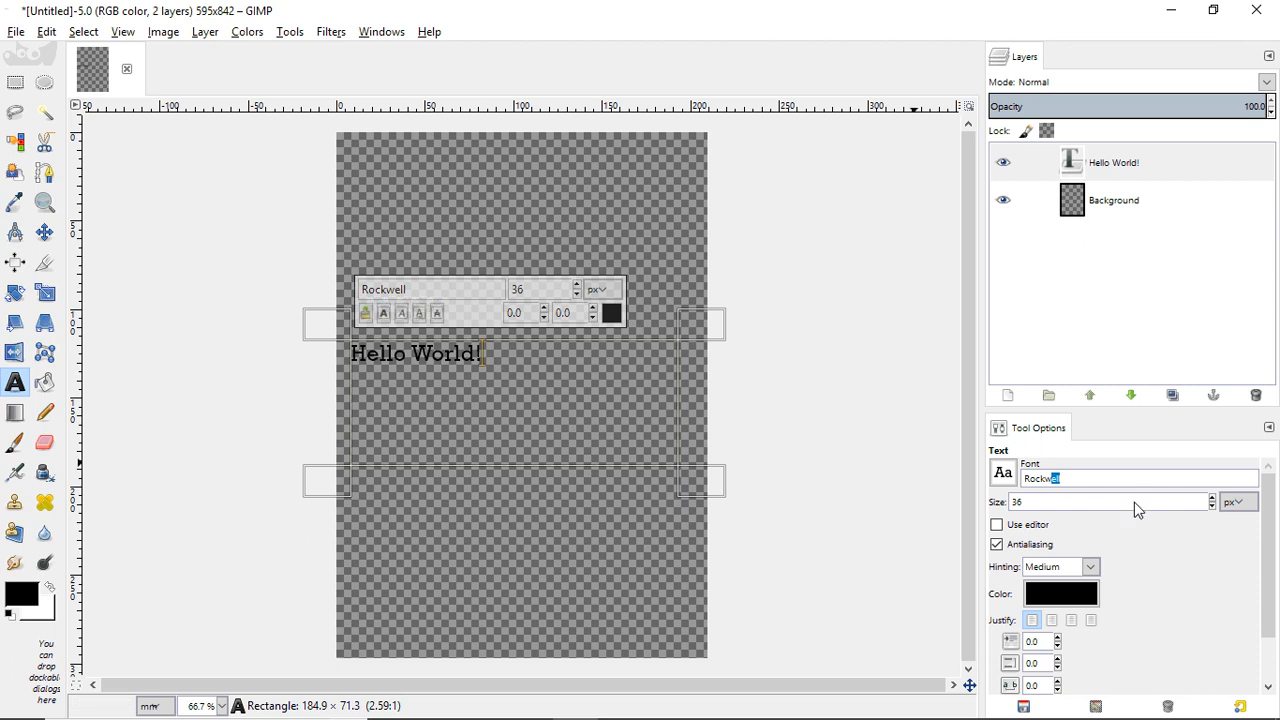
- Set the text size to 72, then 300 px, and stretch the text box taller
{"action": "double_click", "coordinate": [1018, 502]}
{"action": "type", "text": "72"}
{"action": "left_click", "coordinate": [1103, 480]}
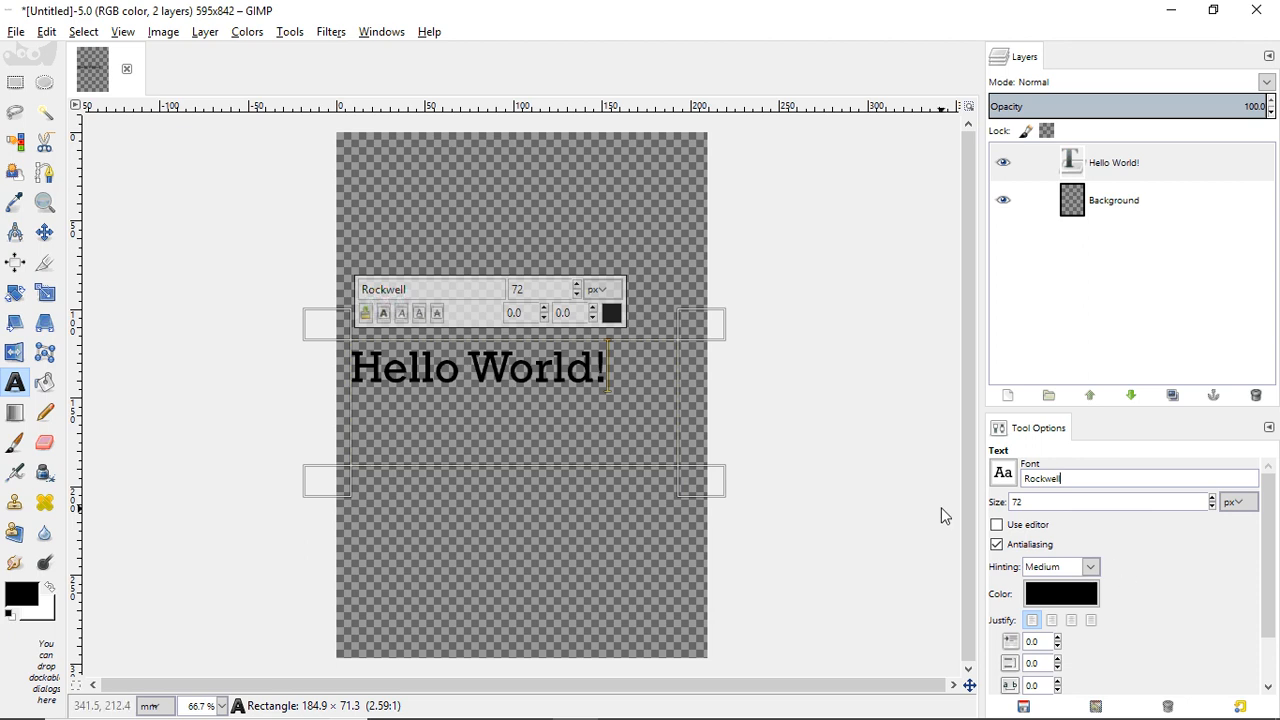
{"action": "double_click", "coordinate": [1043, 500]}
{"action": "type", "text": "300"}
{"action": "left_click", "coordinate": [1082, 483]}
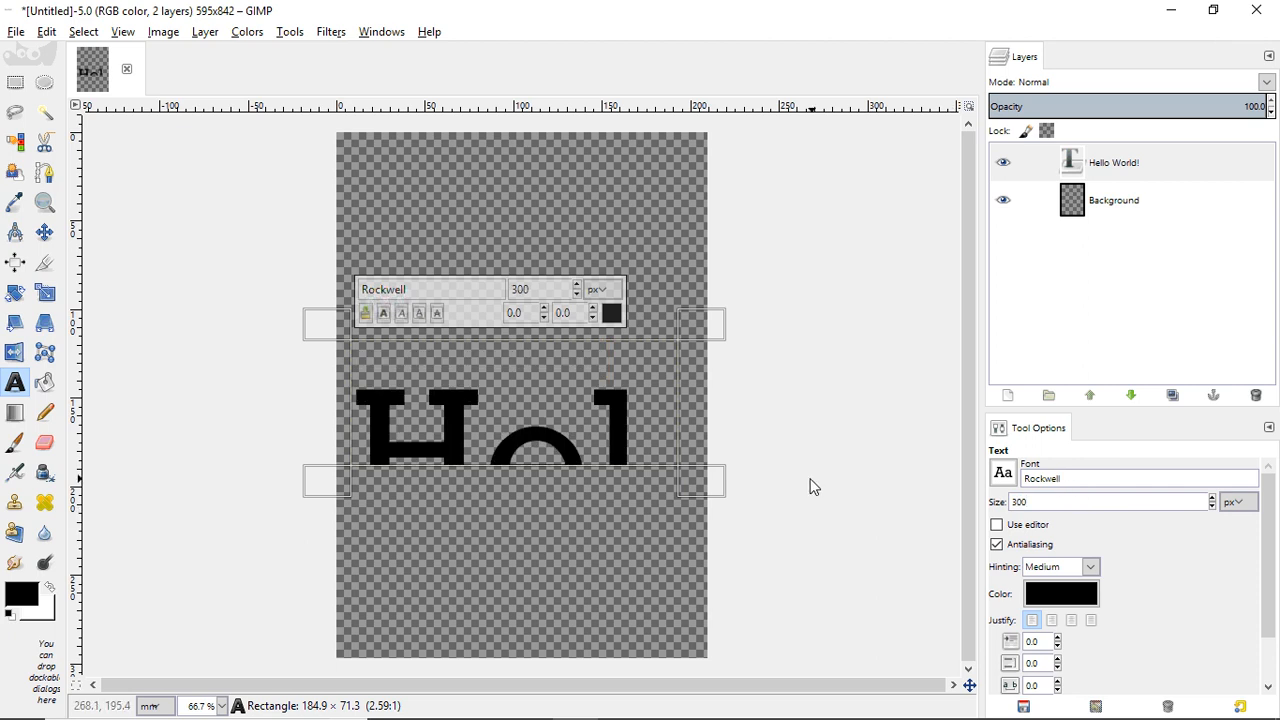
{"action": "left_click_drag", "start_coordinate": [706, 486], "coordinate": [706, 628]}
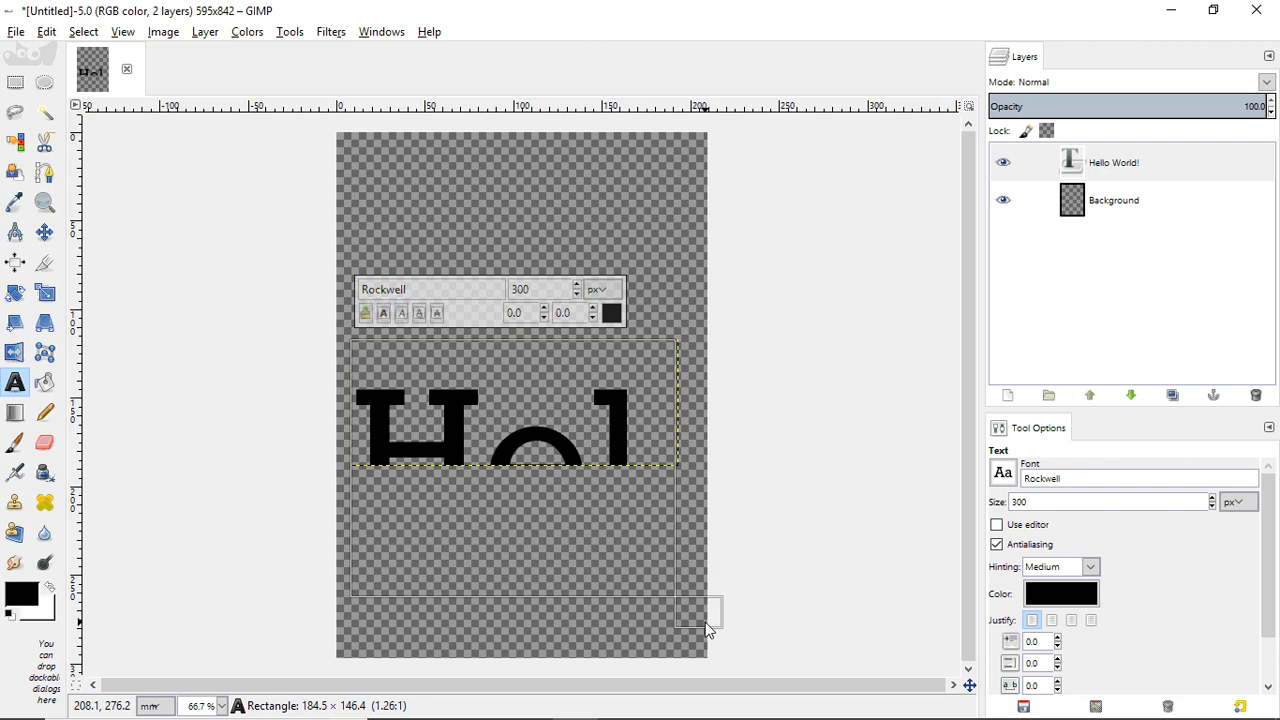
- Disable text antialiasing and zoom the Navigation preview close onto the letter e
{"action": "left_click", "coordinate": [995, 550]}
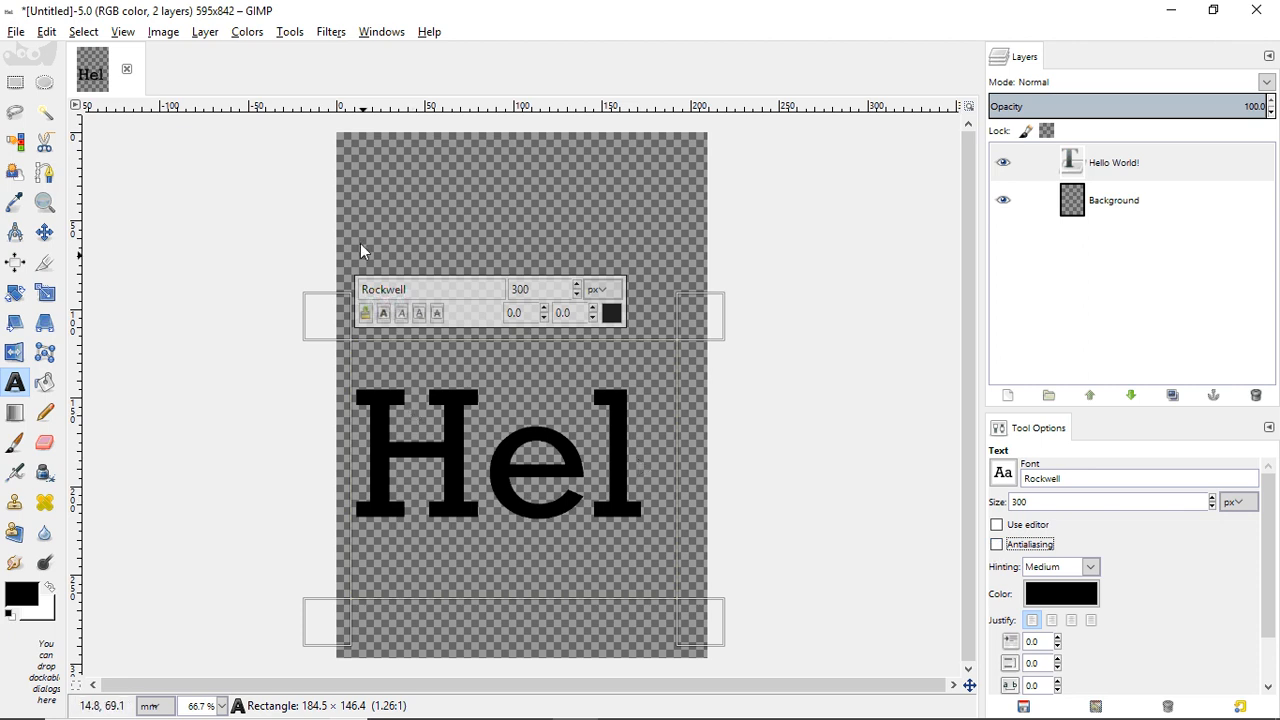
{"action": "left_click", "coordinate": [386, 34]}
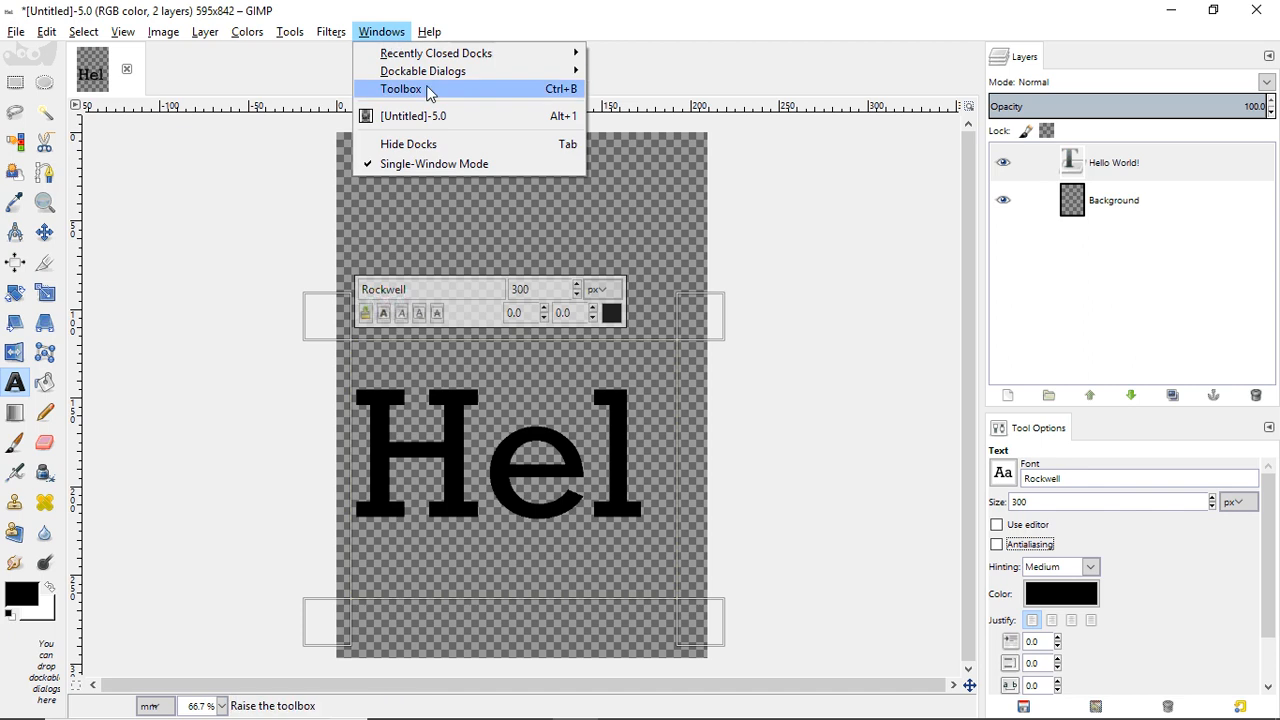
{"action": "mouse_move", "coordinate": [430, 74]}
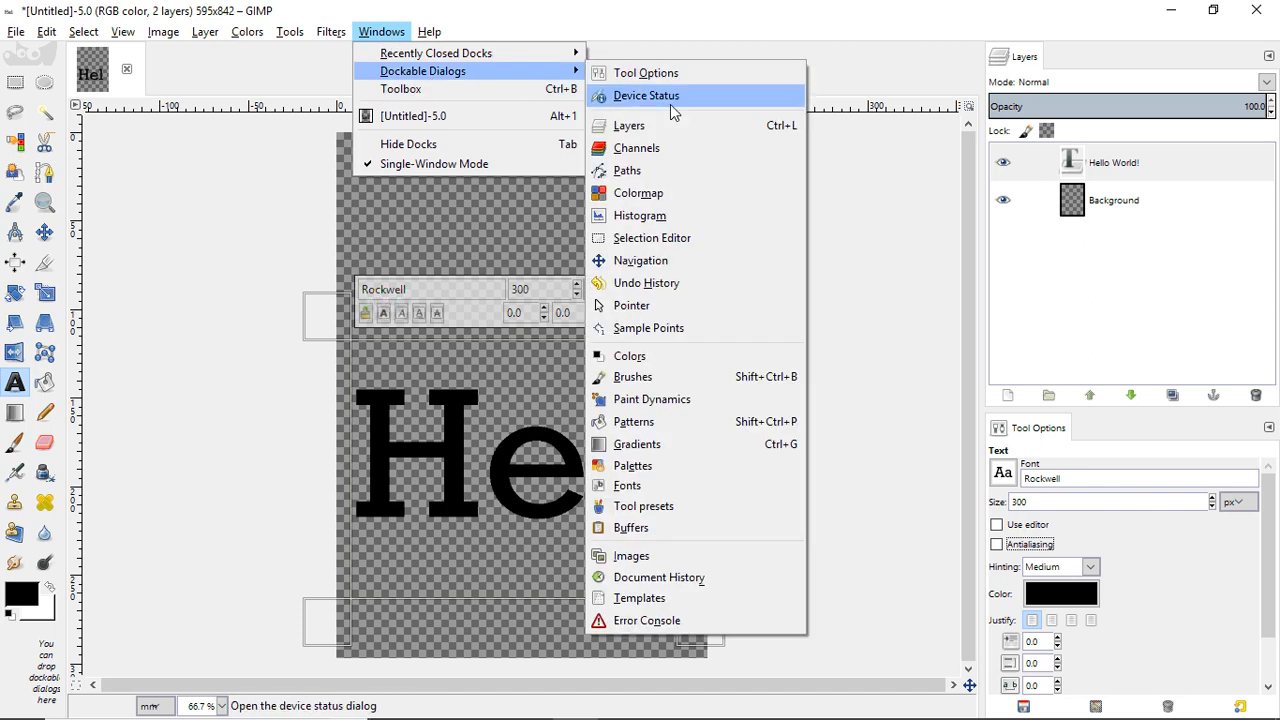
{"action": "left_click", "coordinate": [655, 262]}
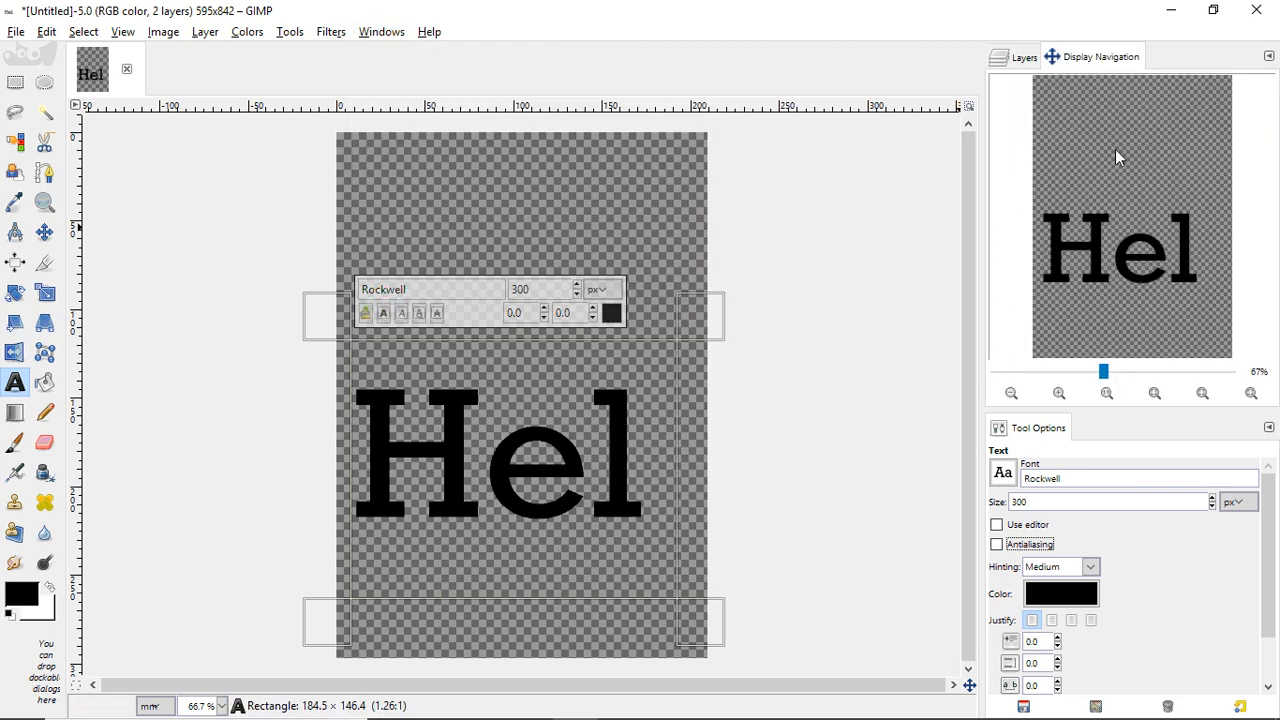
{"action": "left_click_drag", "start_coordinate": [1105, 372], "coordinate": [1160, 380]}
{"action": "left_click_drag", "start_coordinate": [1129, 214], "coordinate": [1147, 248]}
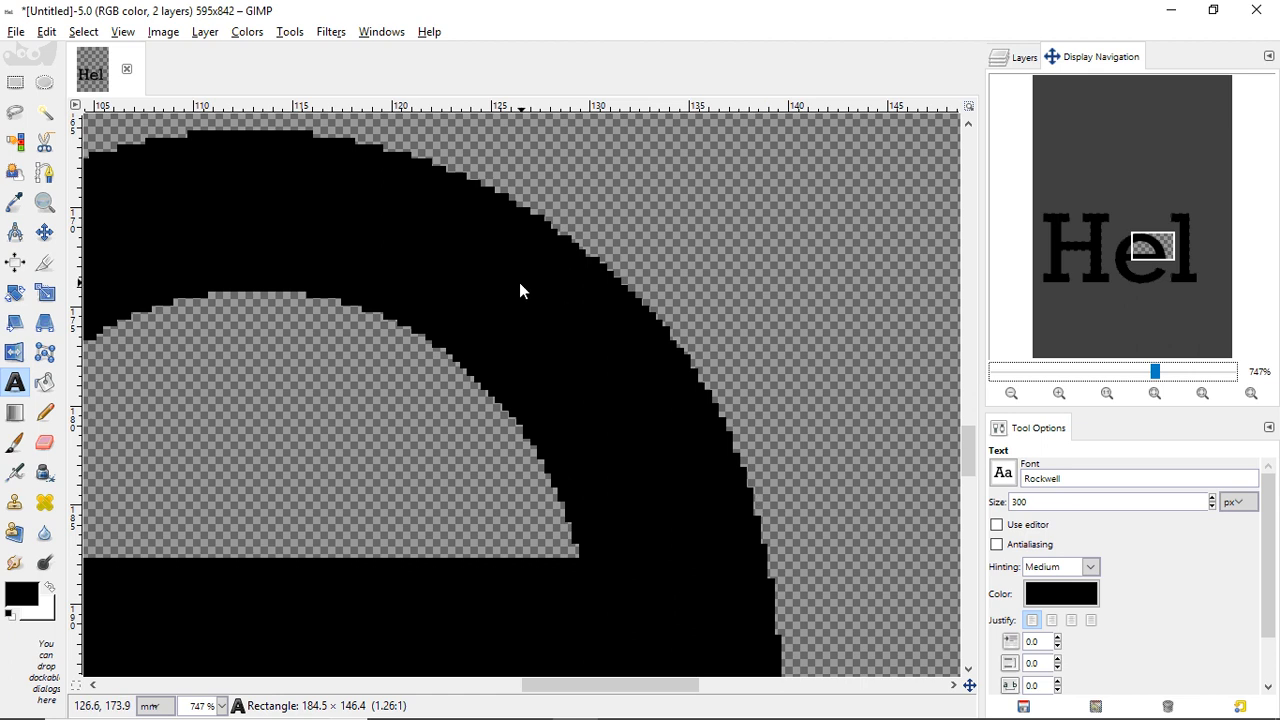
- Toggle antialiasing off and on to compare edges, leaving it enabled
{"action": "left_click", "coordinate": [997, 545]}
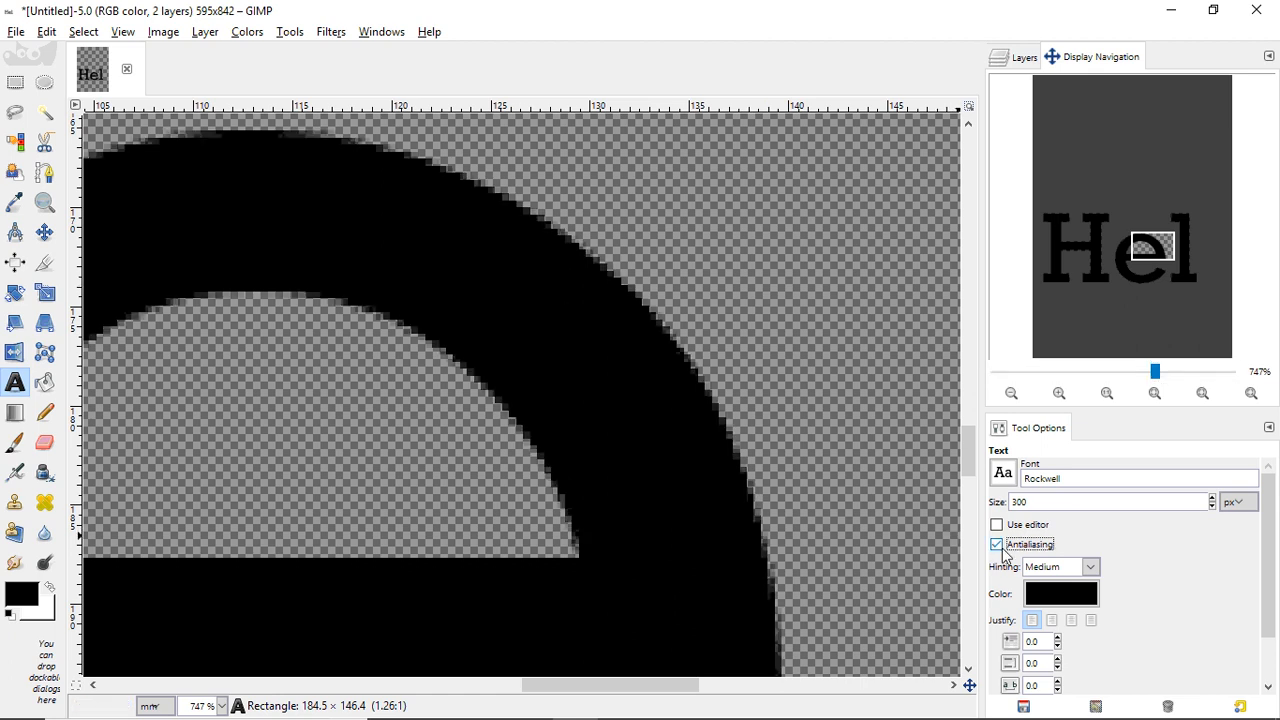
{"action": "left_click", "coordinate": [997, 545]}
{"action": "left_click", "coordinate": [1004, 556]}
- Try Full, Slight and None hinting, settle on Medium, and zoom back to the whole page
{"action": "left_click", "coordinate": [1088, 567]}
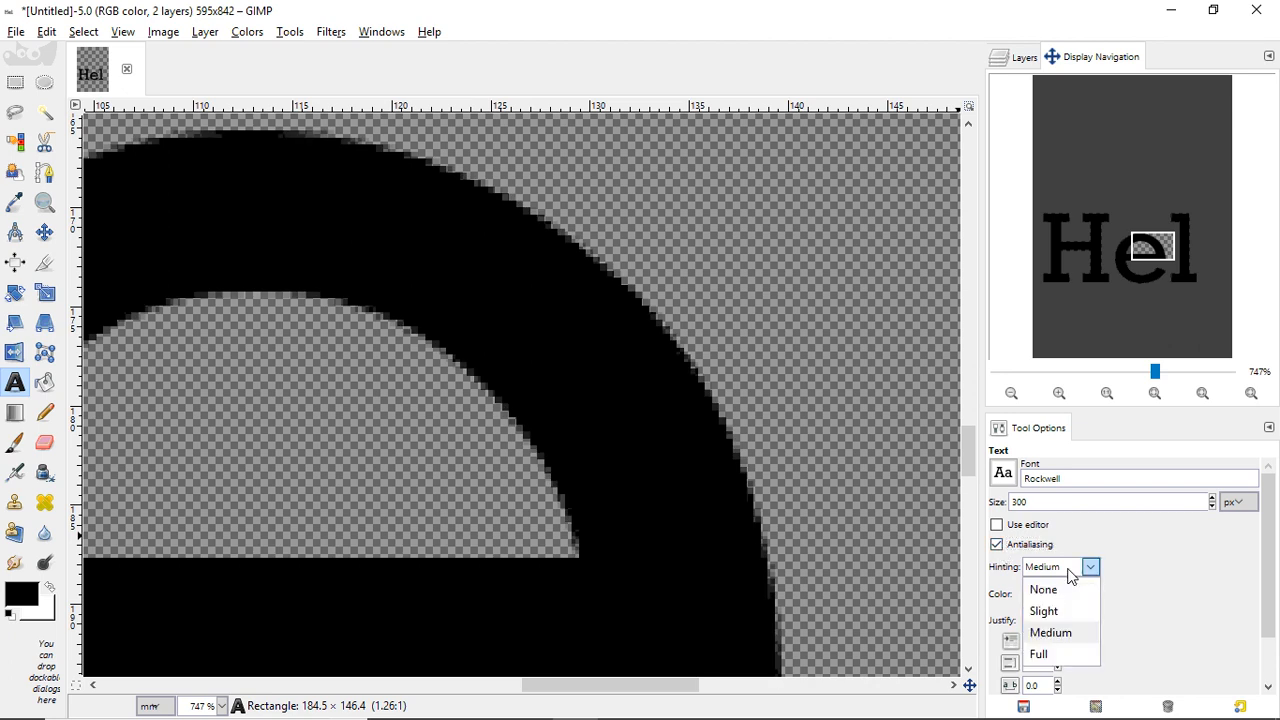
{"action": "left_click", "coordinate": [1063, 655]}
{"action": "left_click", "coordinate": [1089, 567]}
{"action": "left_click", "coordinate": [1049, 610]}
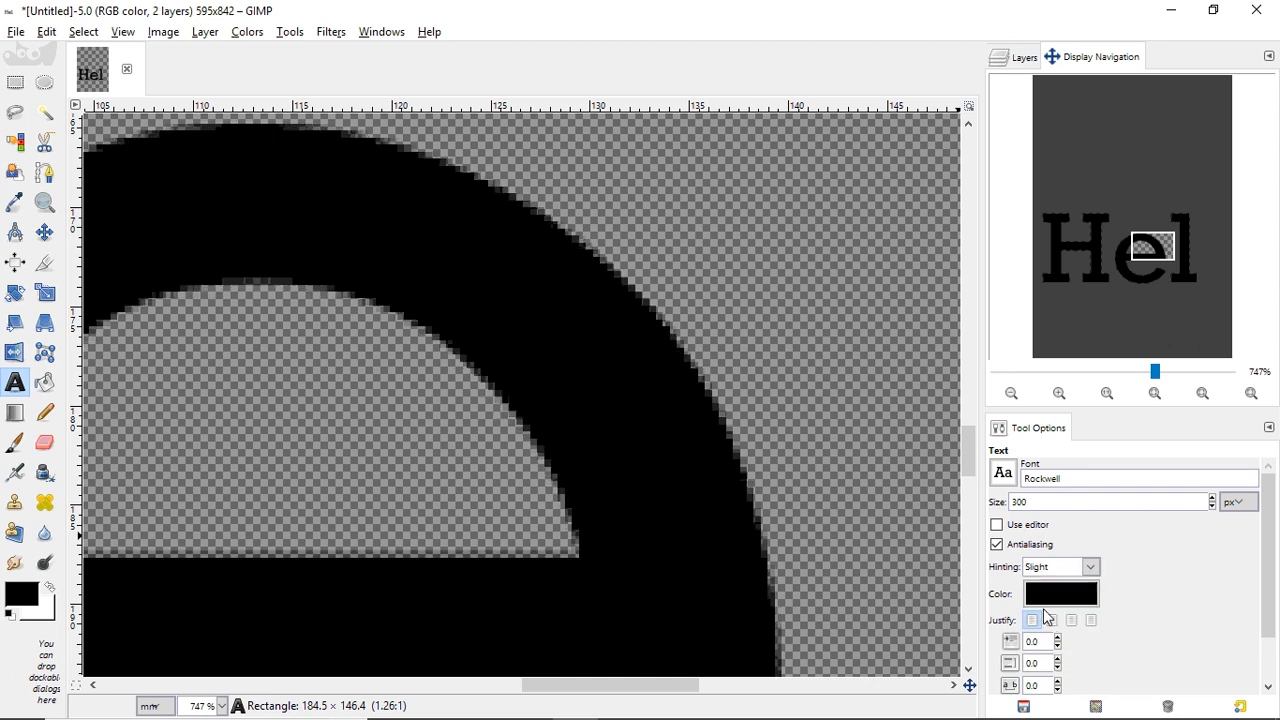
{"action": "left_click", "coordinate": [1088, 567]}
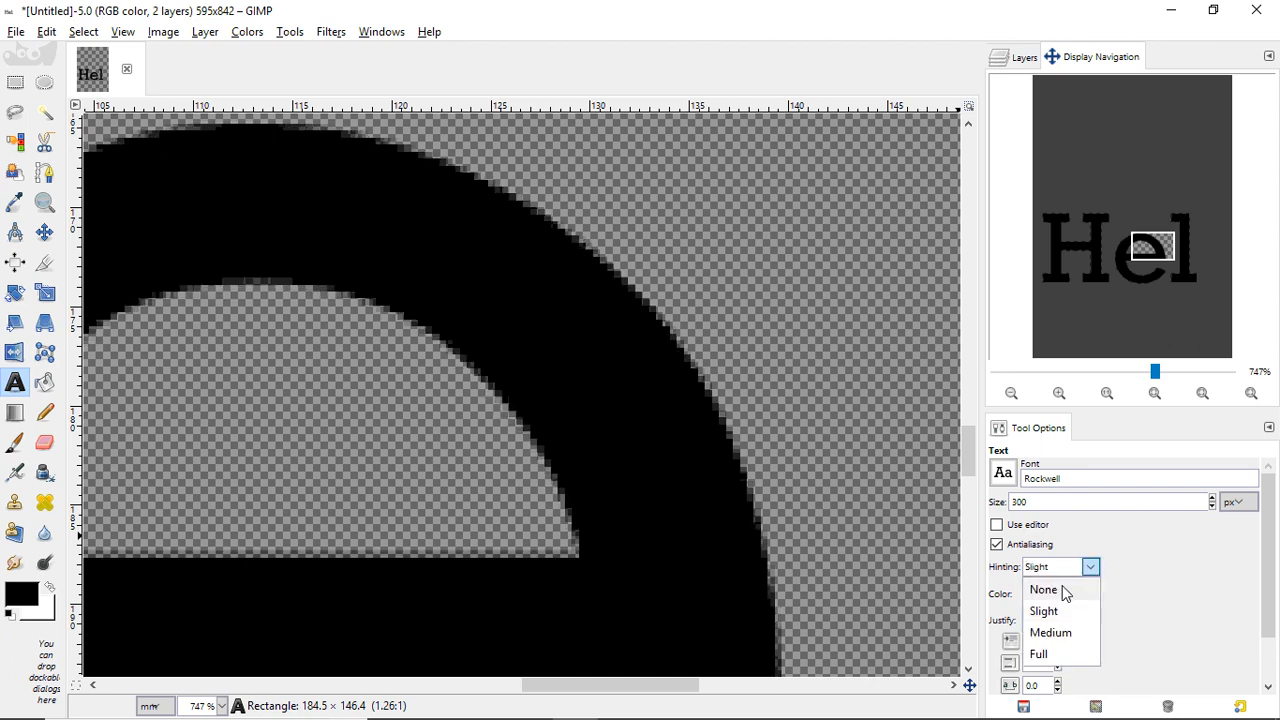
{"action": "left_click", "coordinate": [1062, 587]}
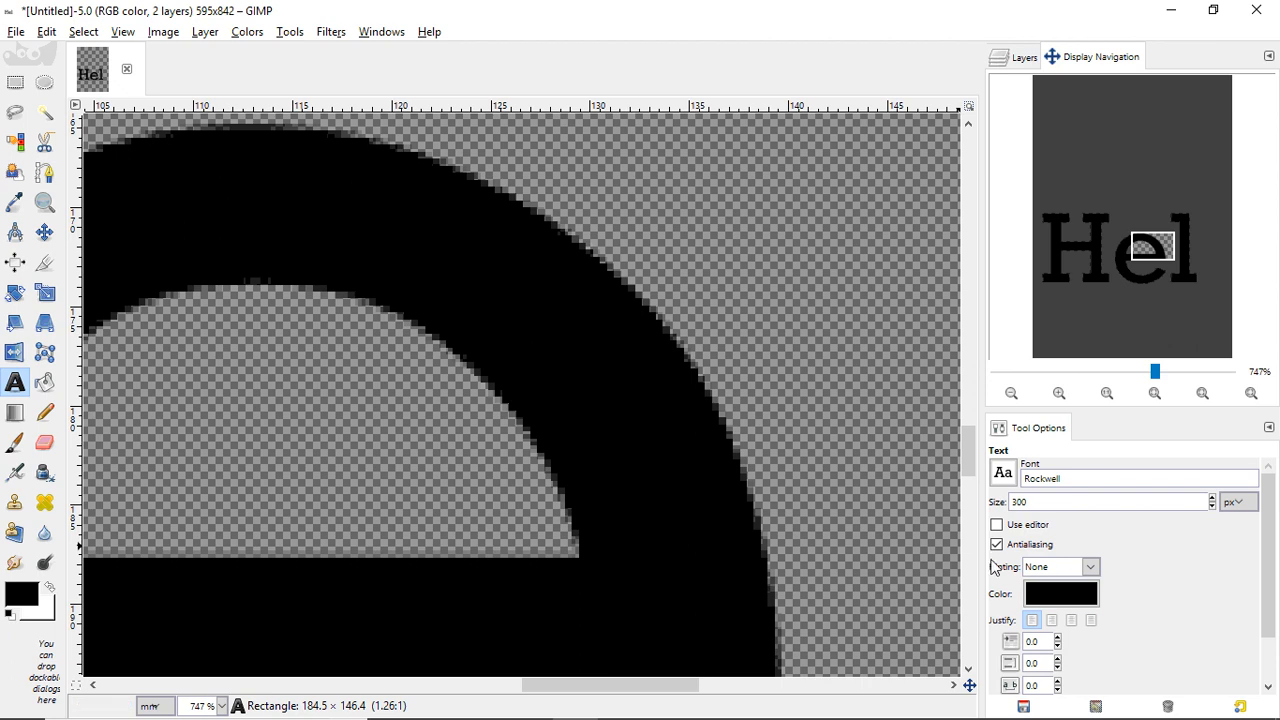
{"action": "left_click", "coordinate": [1088, 567]}
{"action": "left_click", "coordinate": [1069, 631]}
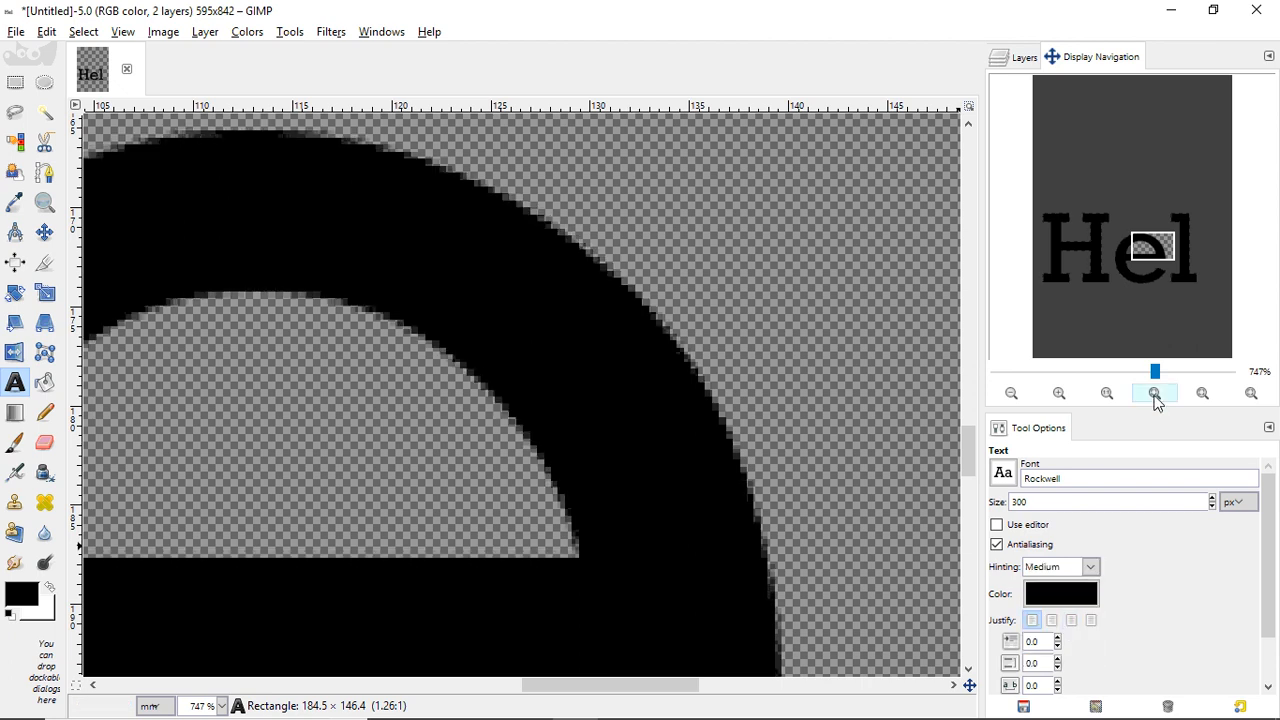
{"action": "left_click_drag", "start_coordinate": [1150, 374], "coordinate": [1097, 368]}
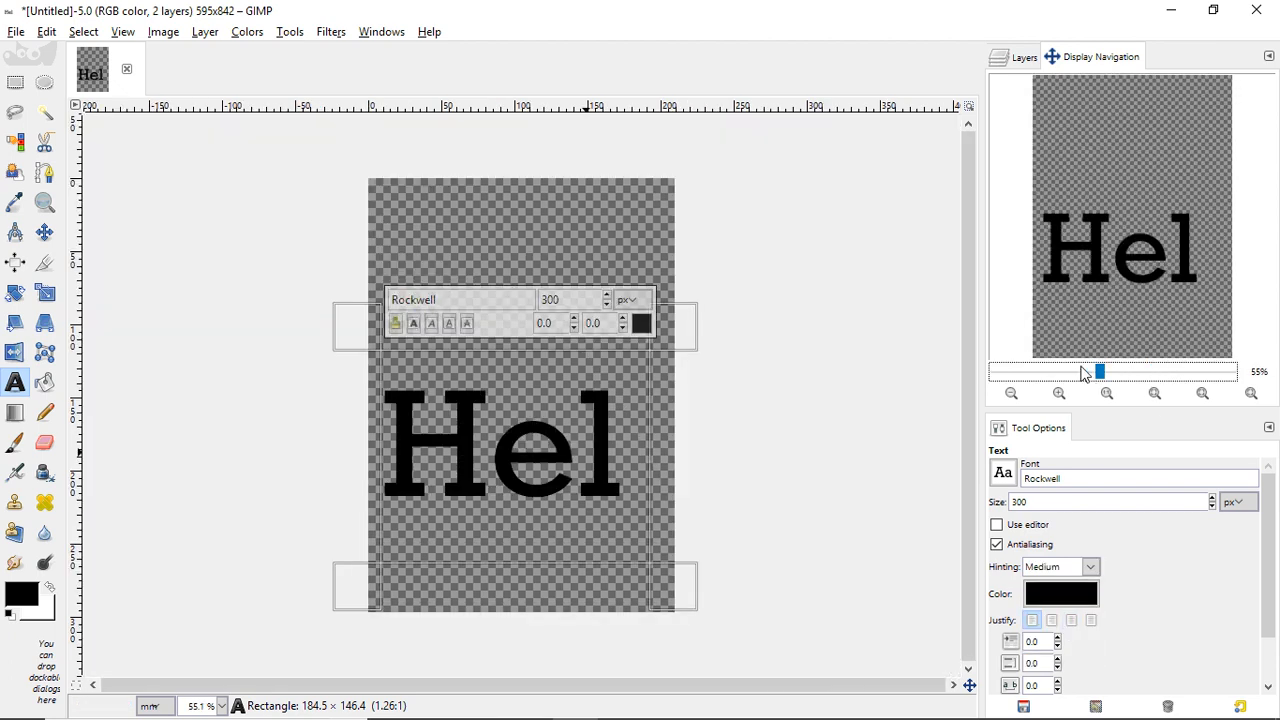
- Change the text colour to pure red (ff0000)
{"action": "left_click", "coordinate": [1061, 594]}
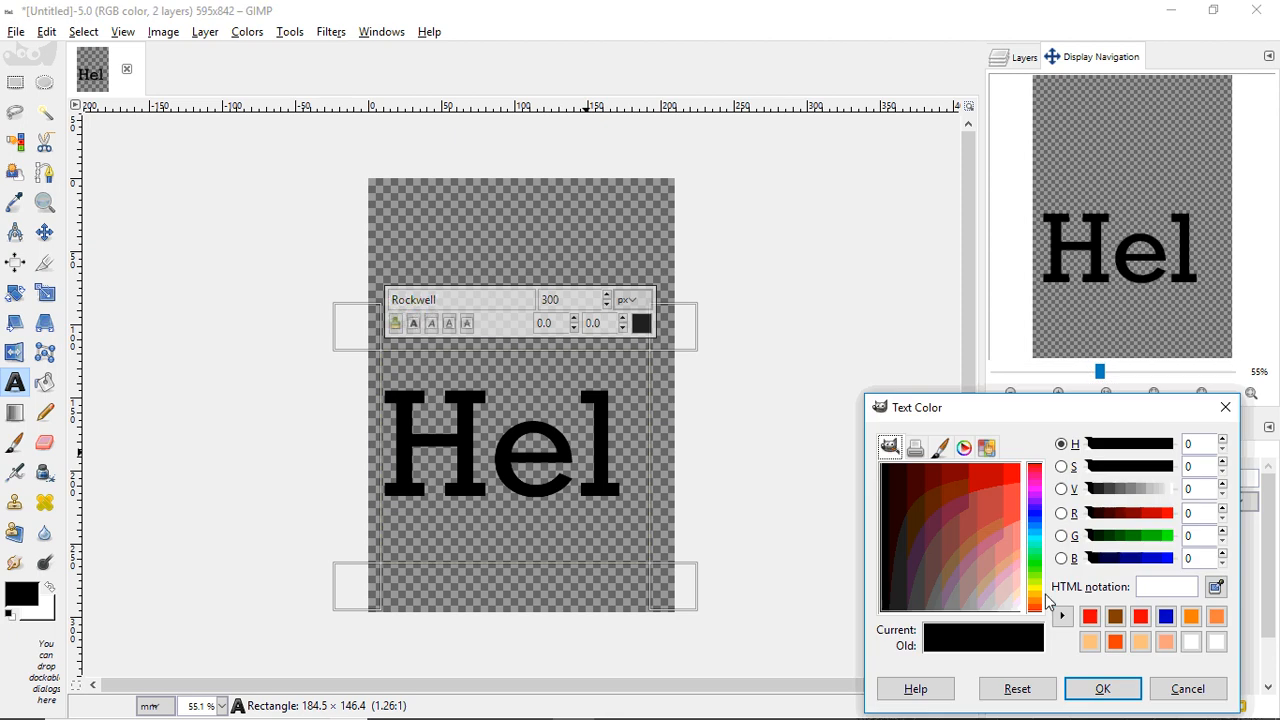
{"action": "left_click", "coordinate": [1019, 466]}
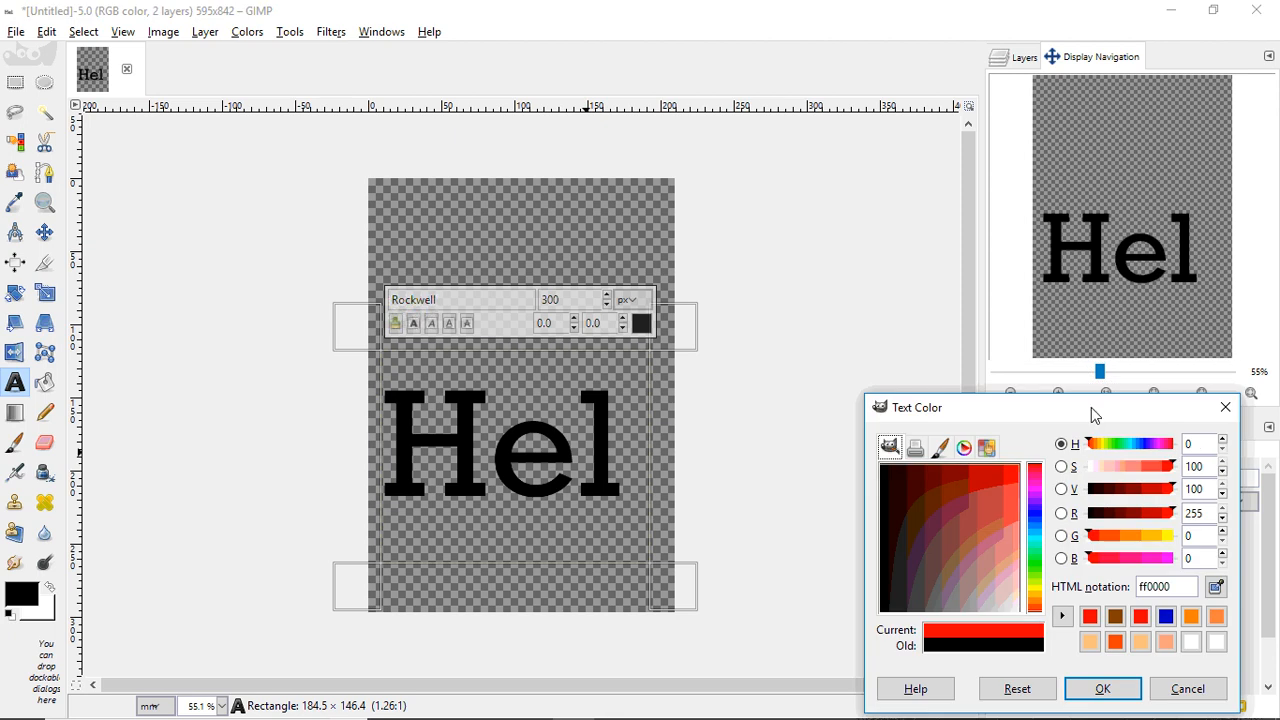
{"action": "left_click", "coordinate": [1099, 690]}
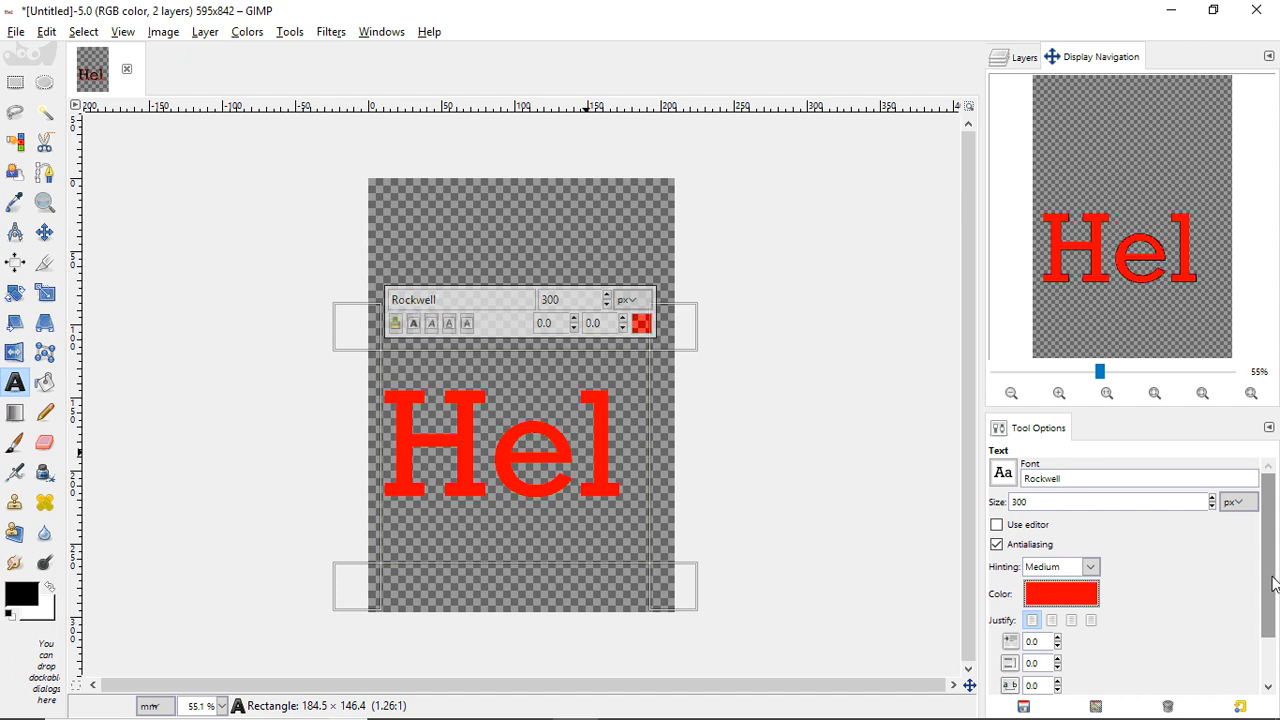
- Shrink the text size back to 72 px and try a different justification
{"action": "scroll", "coordinate": [1266, 585], "scroll_direction": "down", "scroll_amount": 1}
{"action": "scroll", "coordinate": [1251, 583], "scroll_direction": "up", "scroll_amount": 1}
{"action": "double_click", "coordinate": [1035, 502]}
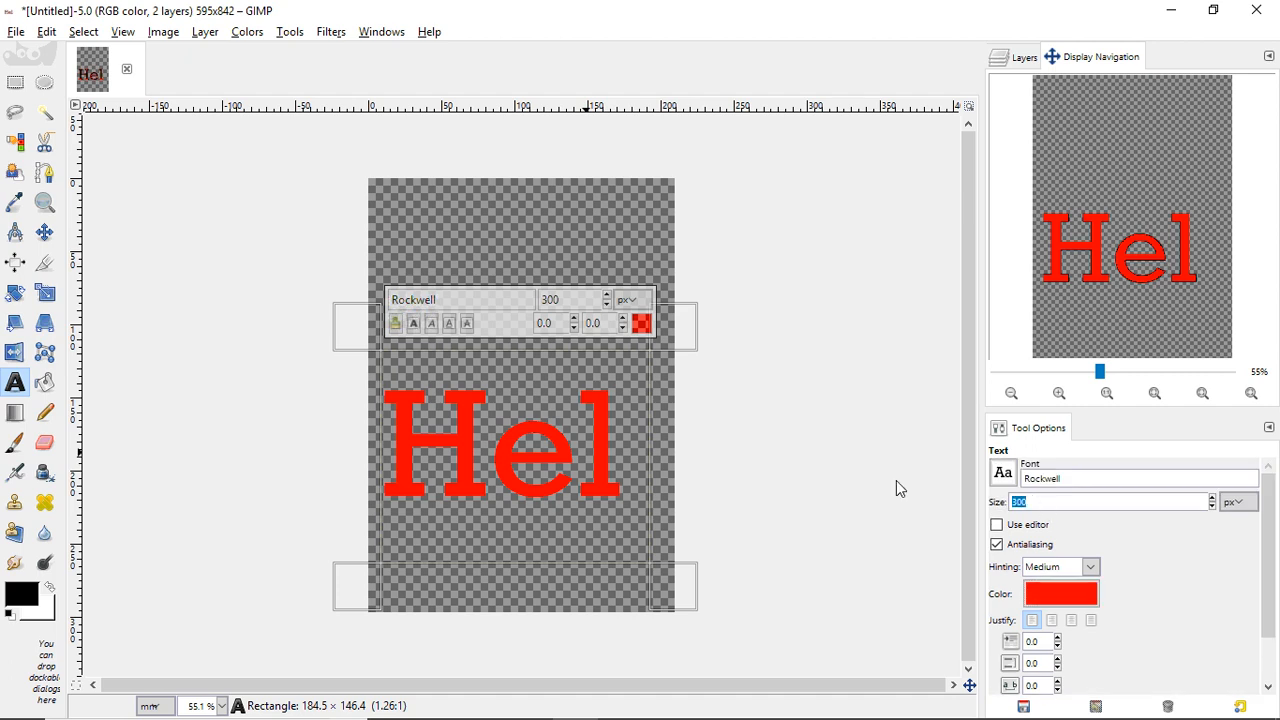
{"action": "type", "text": "72"}
{"action": "left_click", "coordinate": [1128, 480]}
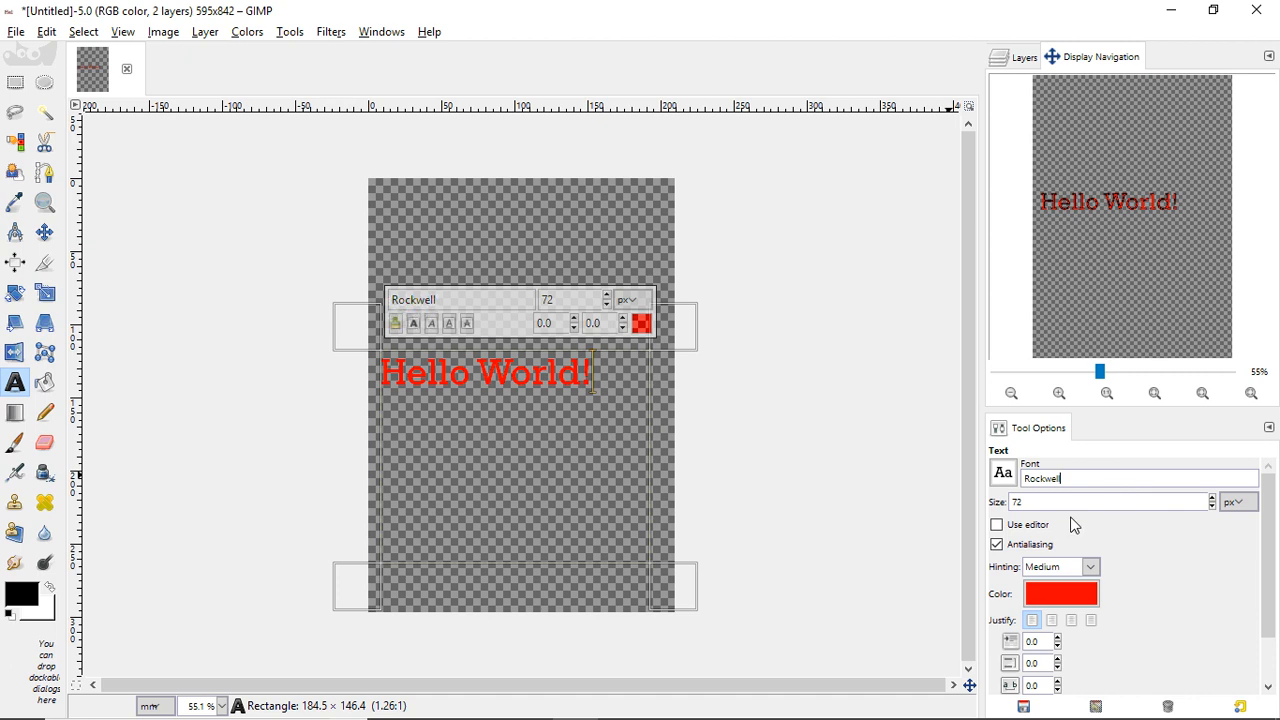
{"action": "left_click", "coordinate": [1052, 621]}
- Try each justification, settle on right-aligned, and set the indent to 0
{"action": "left_click", "coordinate": [1071, 621]}
{"action": "left_click", "coordinate": [1091, 621]}
{"action": "left_click", "coordinate": [1032, 621]}
{"action": "left_click", "coordinate": [1052, 621]}
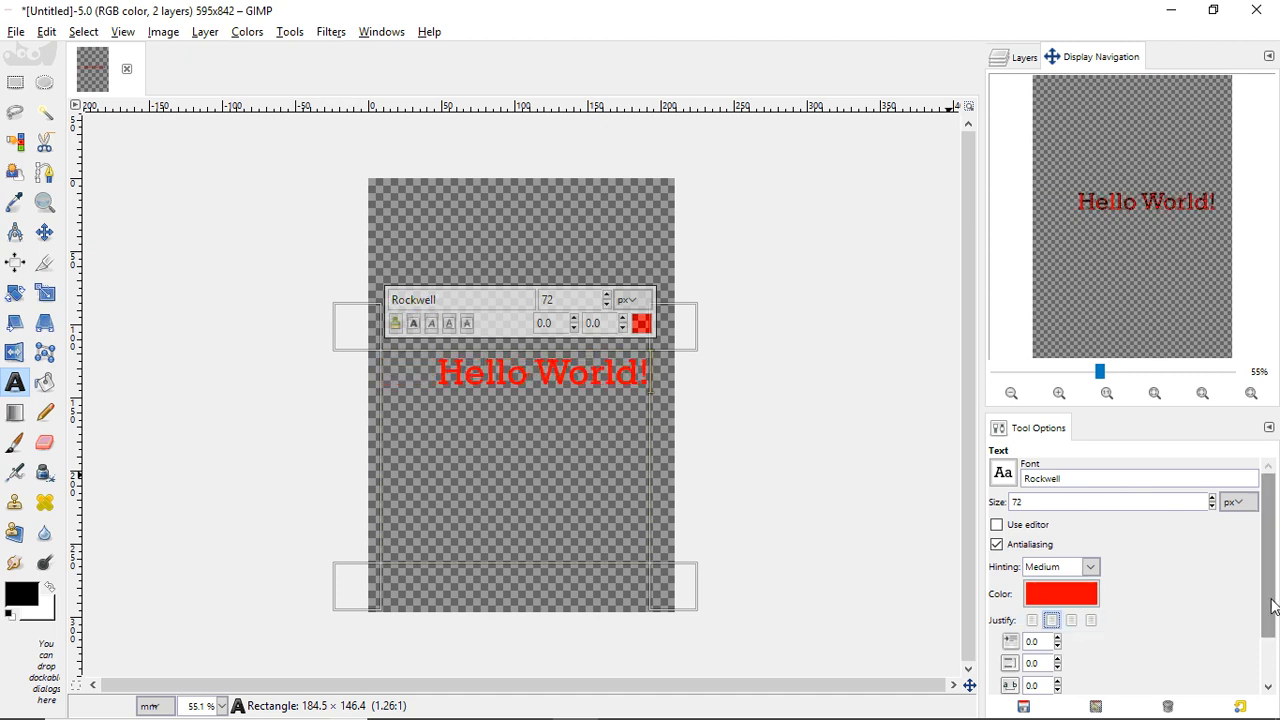
{"action": "scroll", "coordinate": [1263, 608], "scroll_direction": "down", "scroll_amount": 1}
{"action": "scroll", "coordinate": [1263, 608], "scroll_direction": "down", "scroll_amount": 1}
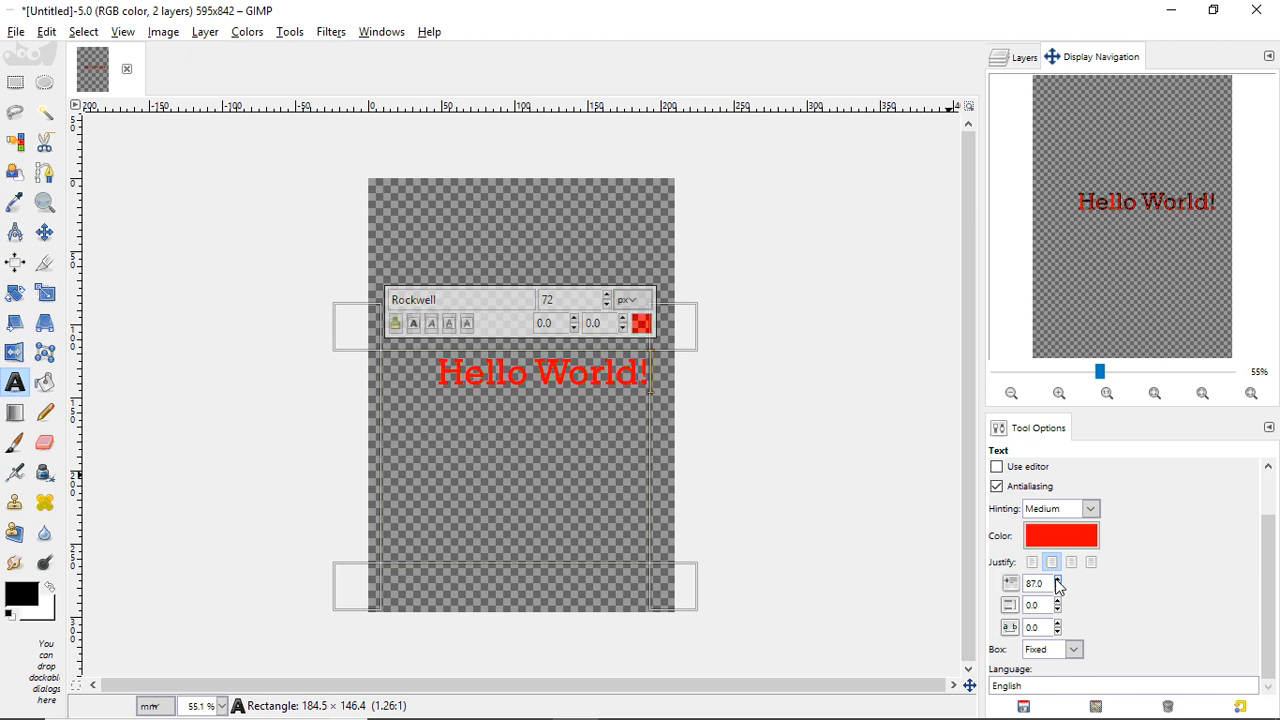
{"action": "double_click", "coordinate": [1039, 583]}
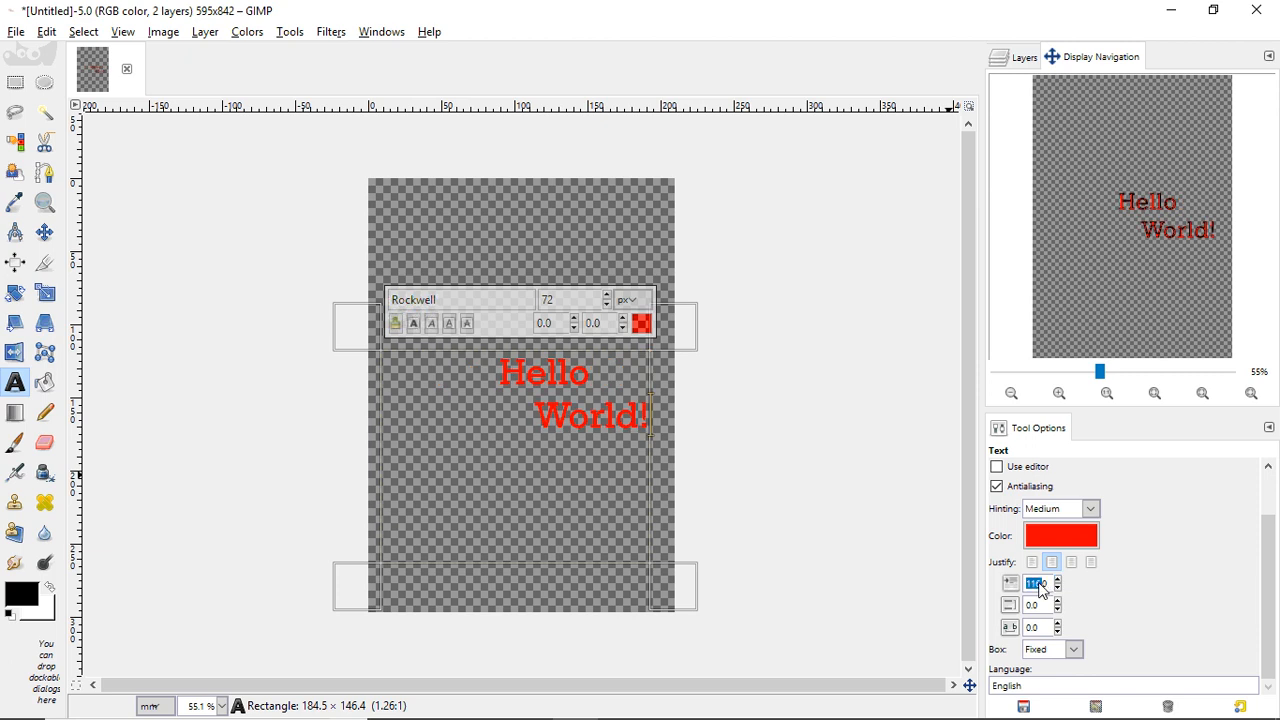
{"action": "type", "text": "0"}
{"action": "key", "text": "Return"}
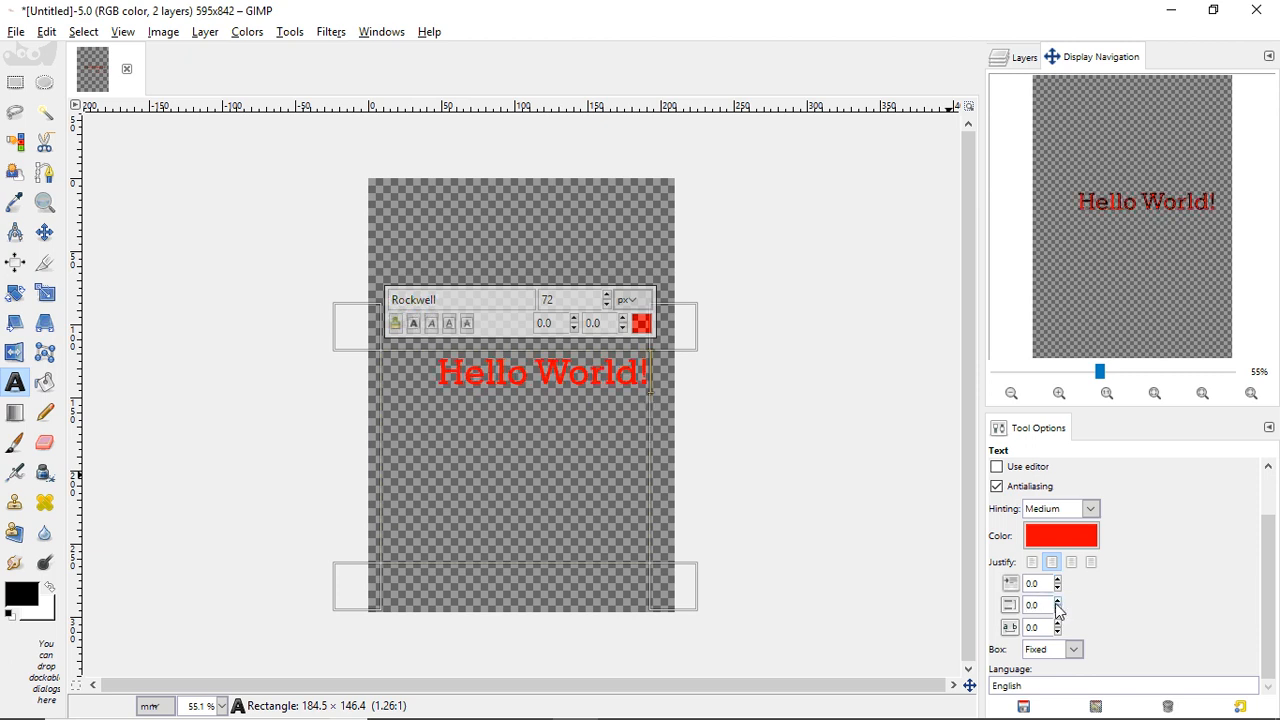
- Set the text size to 130 px
{"action": "scroll", "coordinate": [1089, 510], "scroll_direction": "up", "scroll_amount": 2}
{"action": "scroll", "coordinate": [1268, 560], "scroll_direction": "up", "scroll_amount": 2}
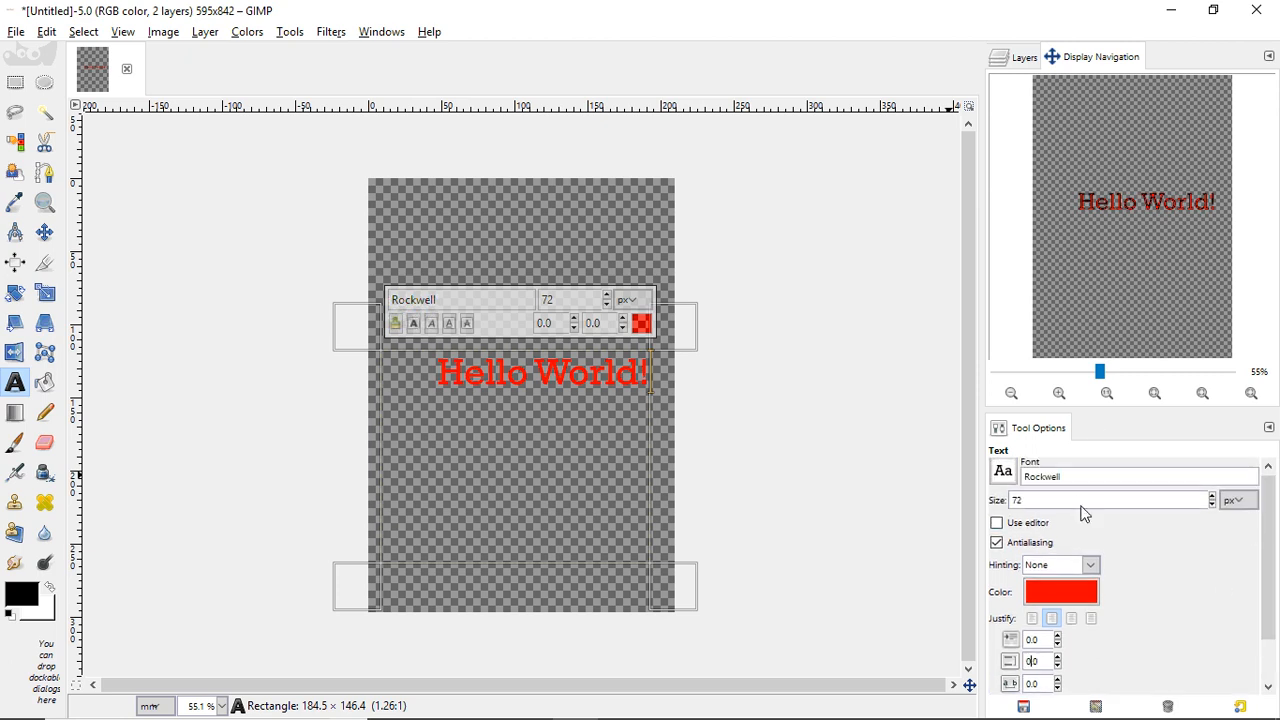
{"action": "left_click_drag", "start_coordinate": [1082, 507], "coordinate": [972, 498]}
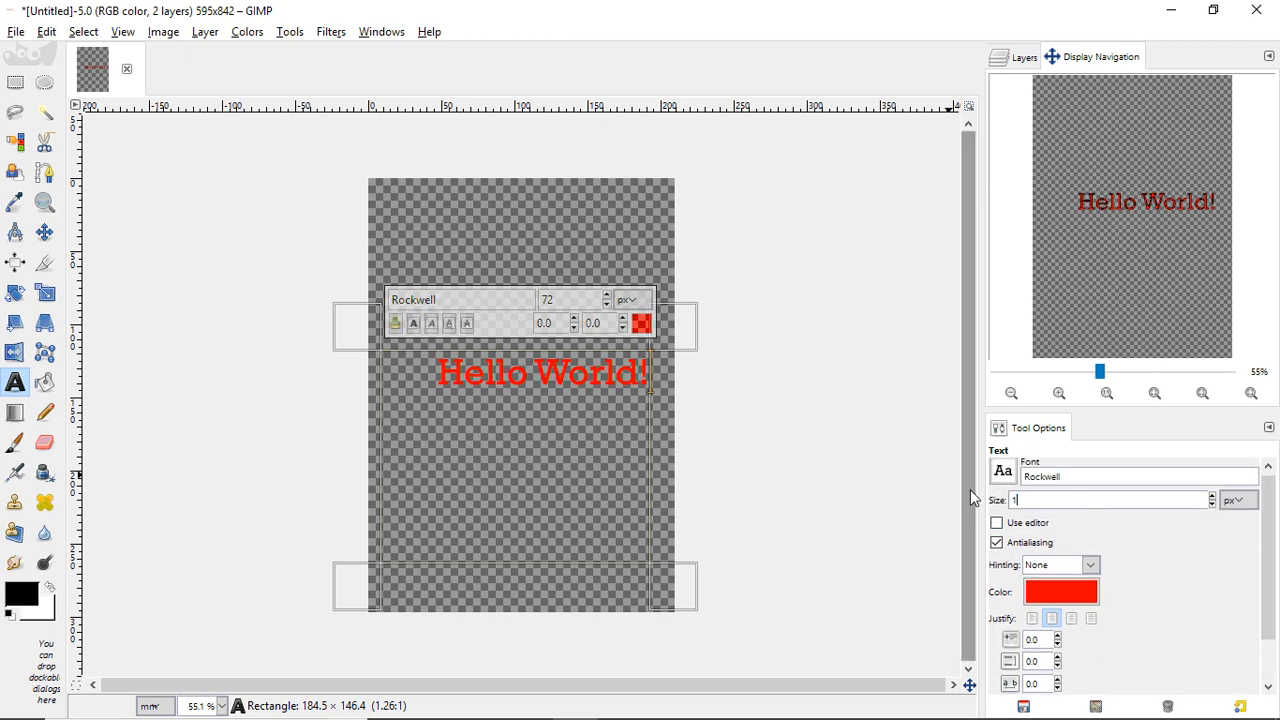
{"action": "left_click", "coordinate": [1083, 482]}
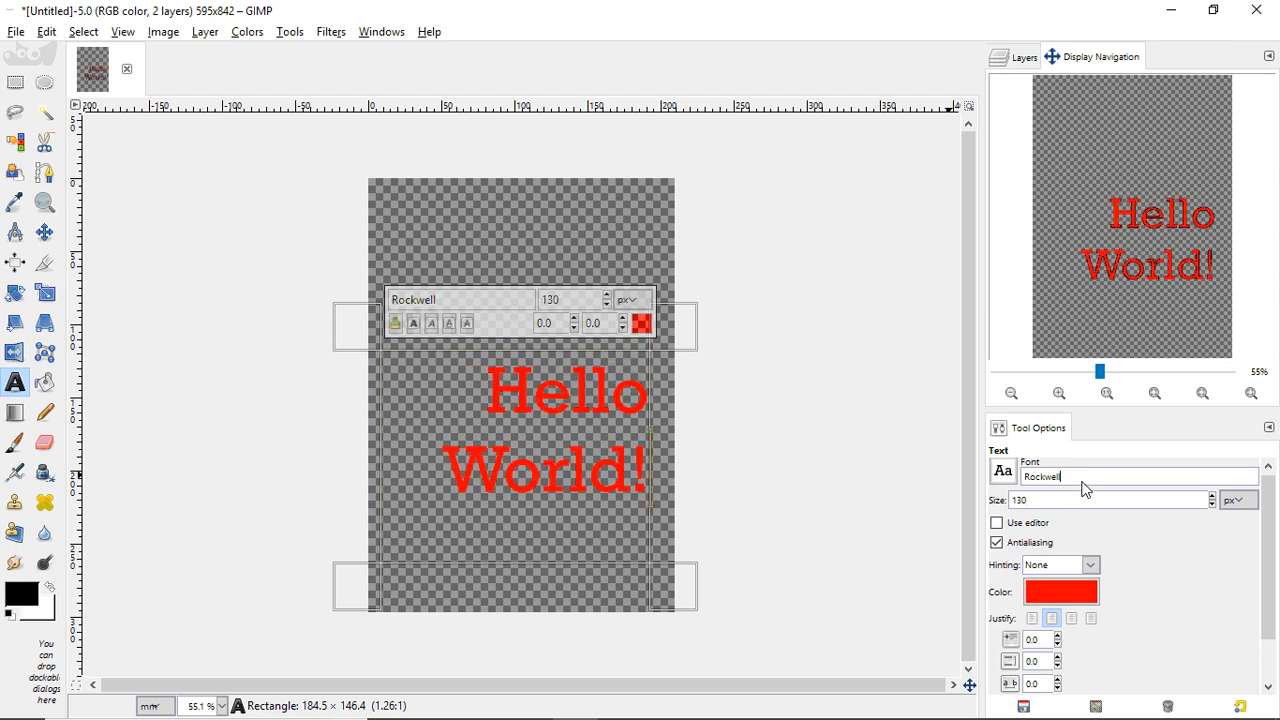
- Raise line spacing to 72.0 and letter spacing to 10.0
{"action": "left_click", "coordinate": [1058, 657]}
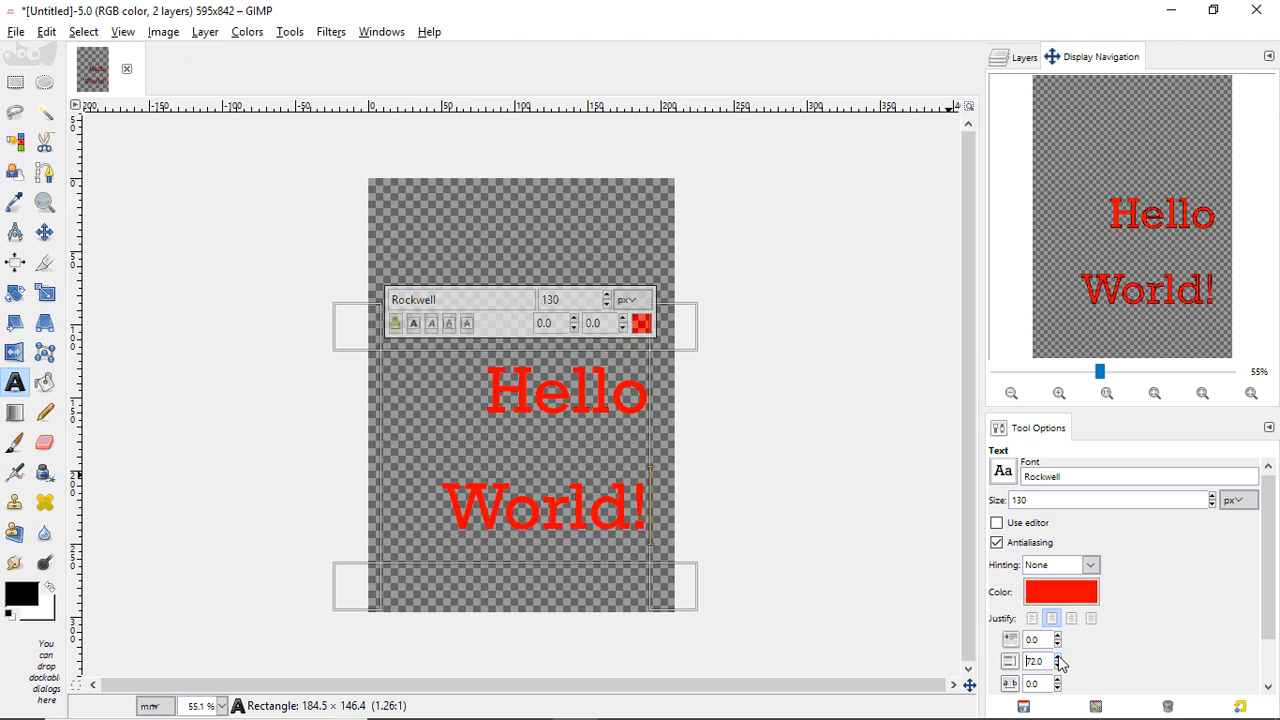
{"action": "left_click_drag", "start_coordinate": [1269, 604], "coordinate": [1258, 631]}
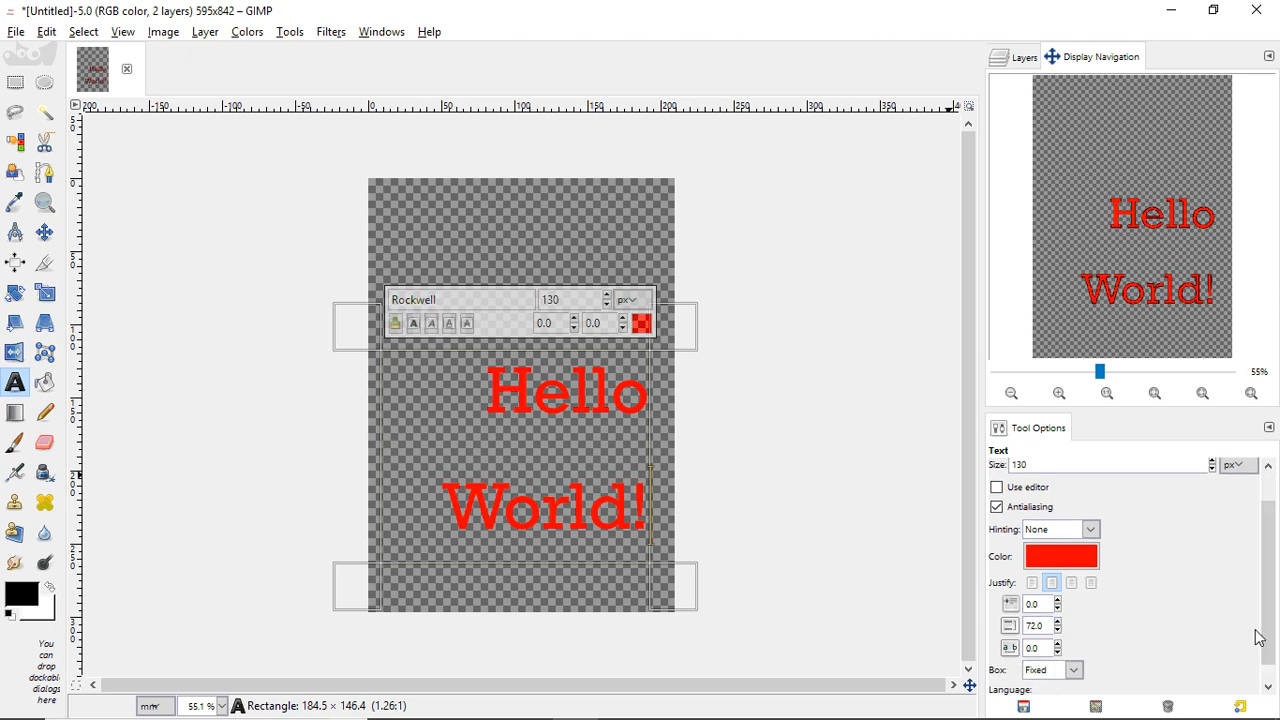
{"action": "left_click", "coordinate": [1058, 647]}
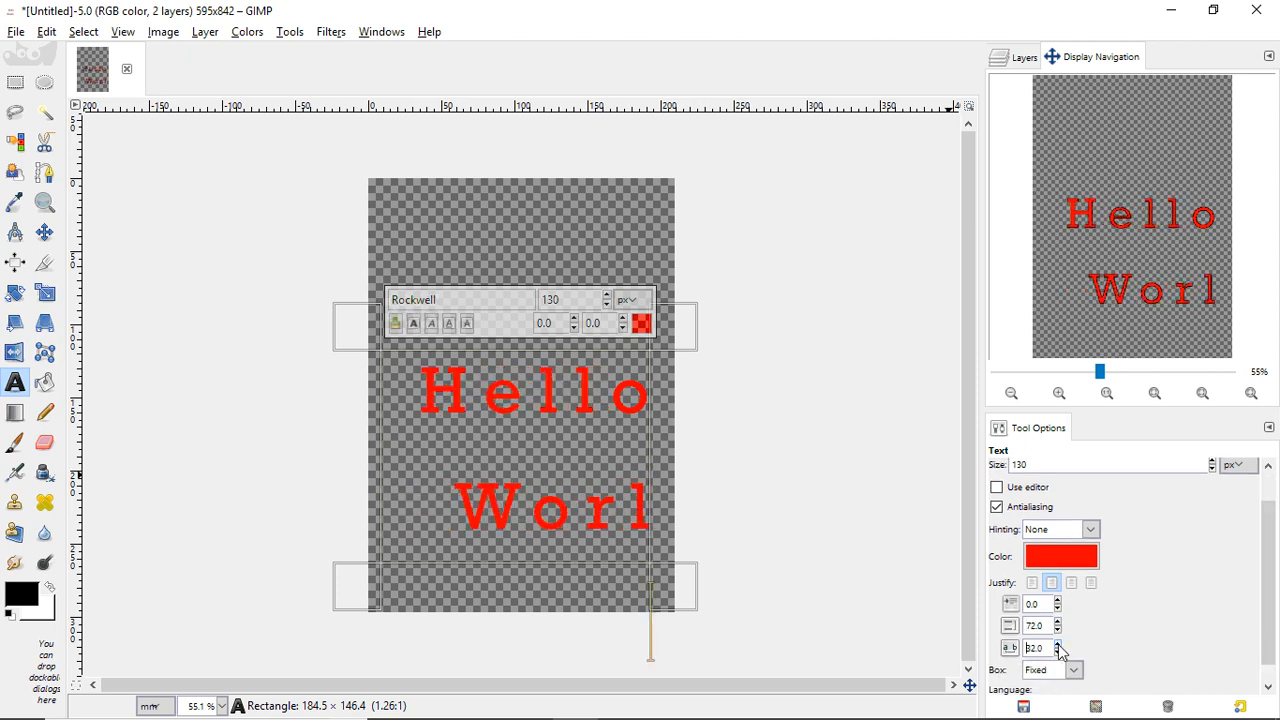
{"action": "left_click", "coordinate": [1062, 654]}
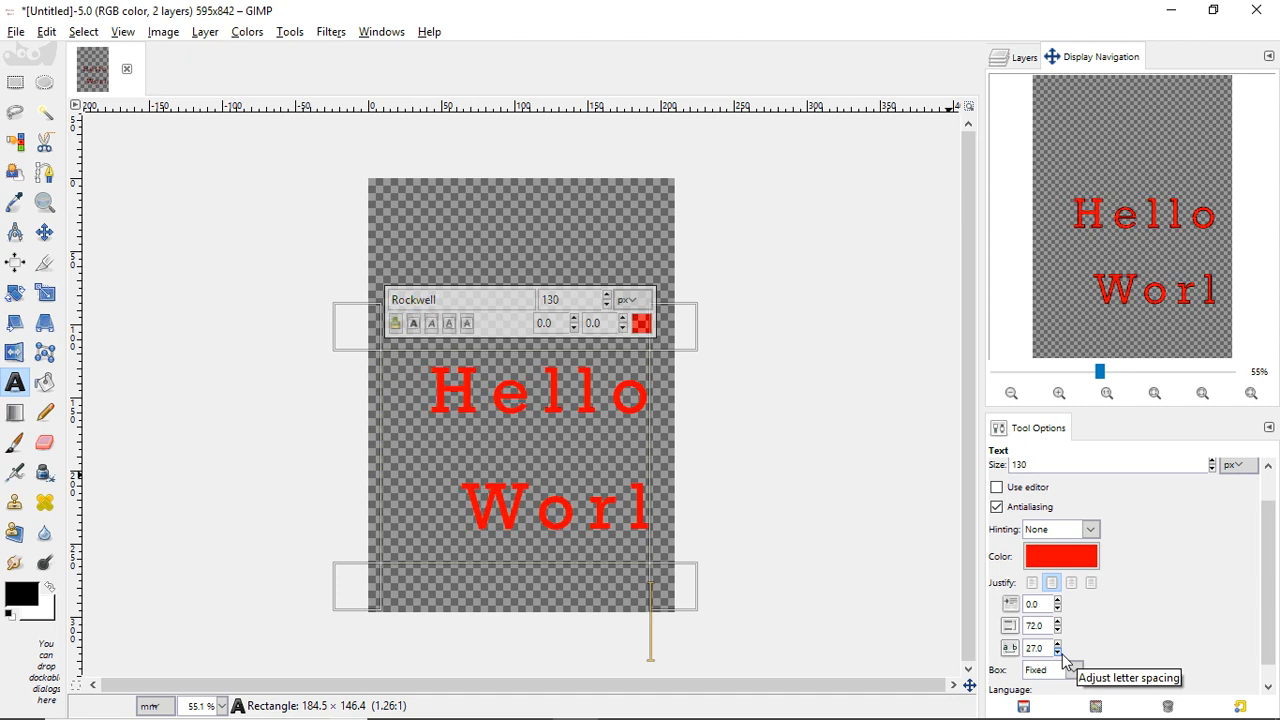
{"action": "left_click_drag", "start_coordinate": [1272, 605], "coordinate": [1264, 636]}
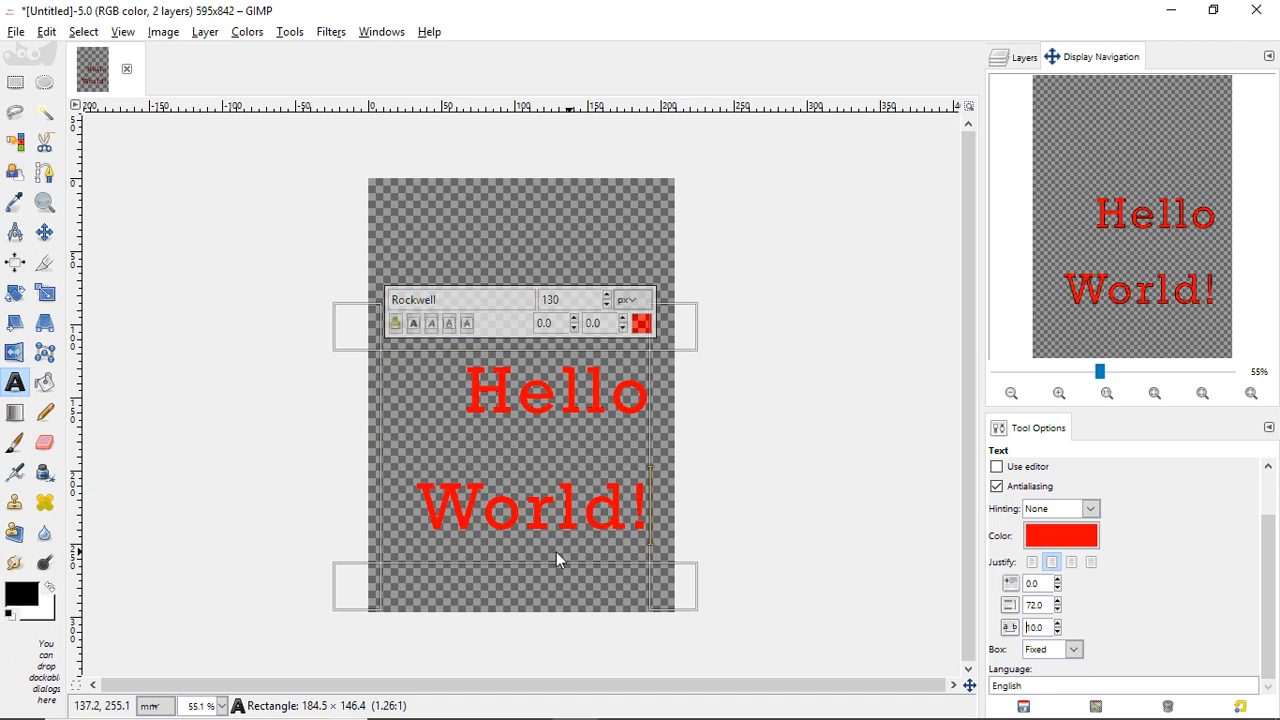
- Try a Dynamic text box twice, each time returning the Box setting to Fixed
{"action": "left_click", "coordinate": [1073, 650]}
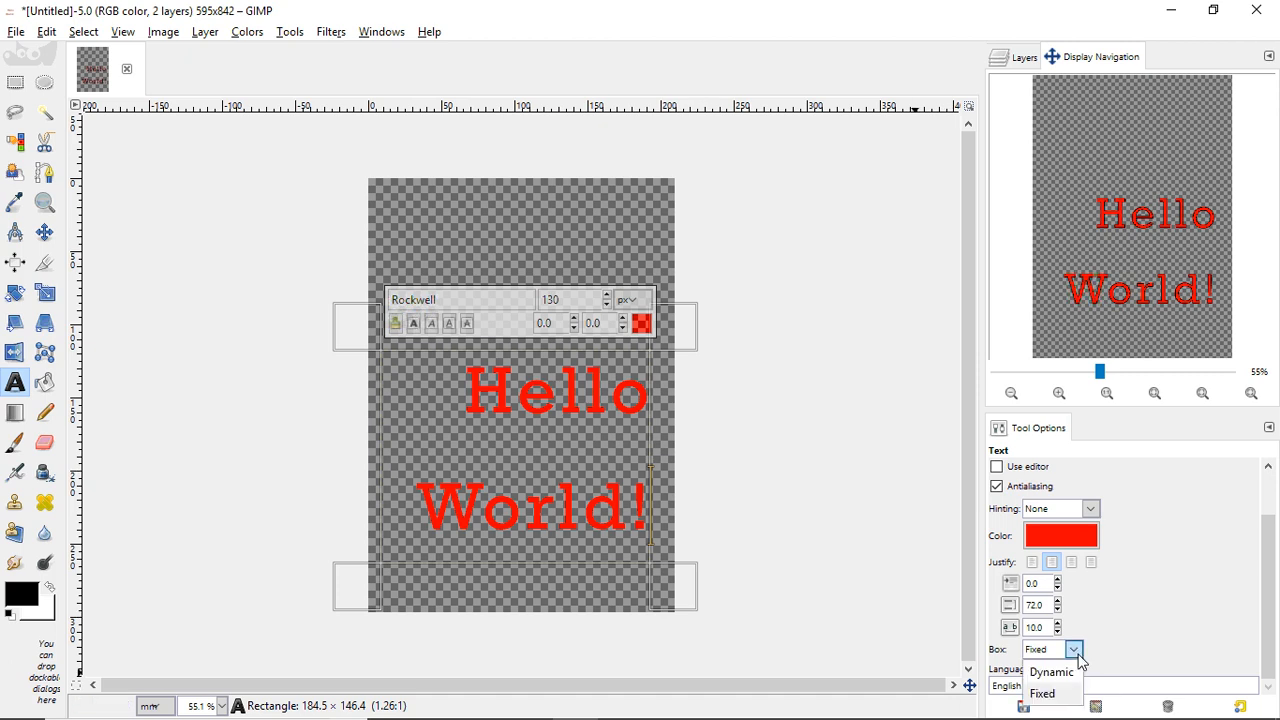
{"action": "left_click", "coordinate": [1052, 672]}
{"action": "left_click", "coordinate": [1073, 652]}
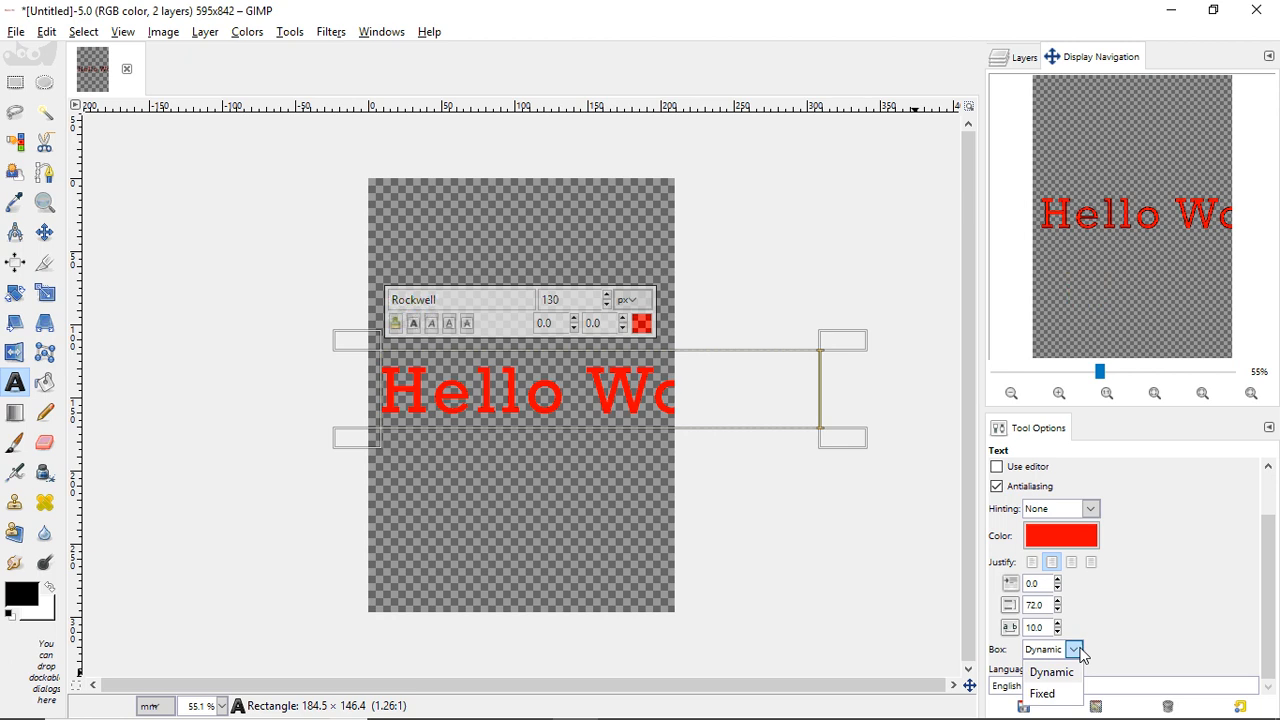
{"action": "left_click", "coordinate": [1052, 692]}
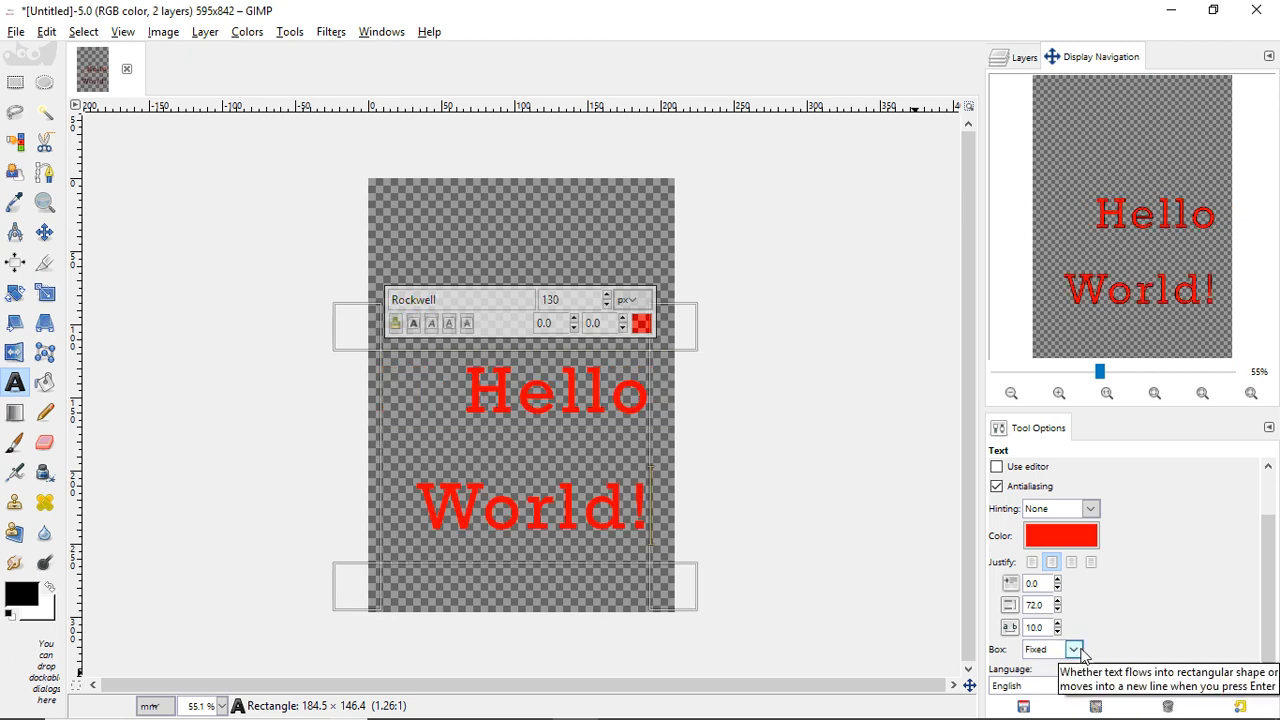
{"action": "left_click", "coordinate": [1073, 650]}
{"action": "left_click", "coordinate": [1079, 676]}
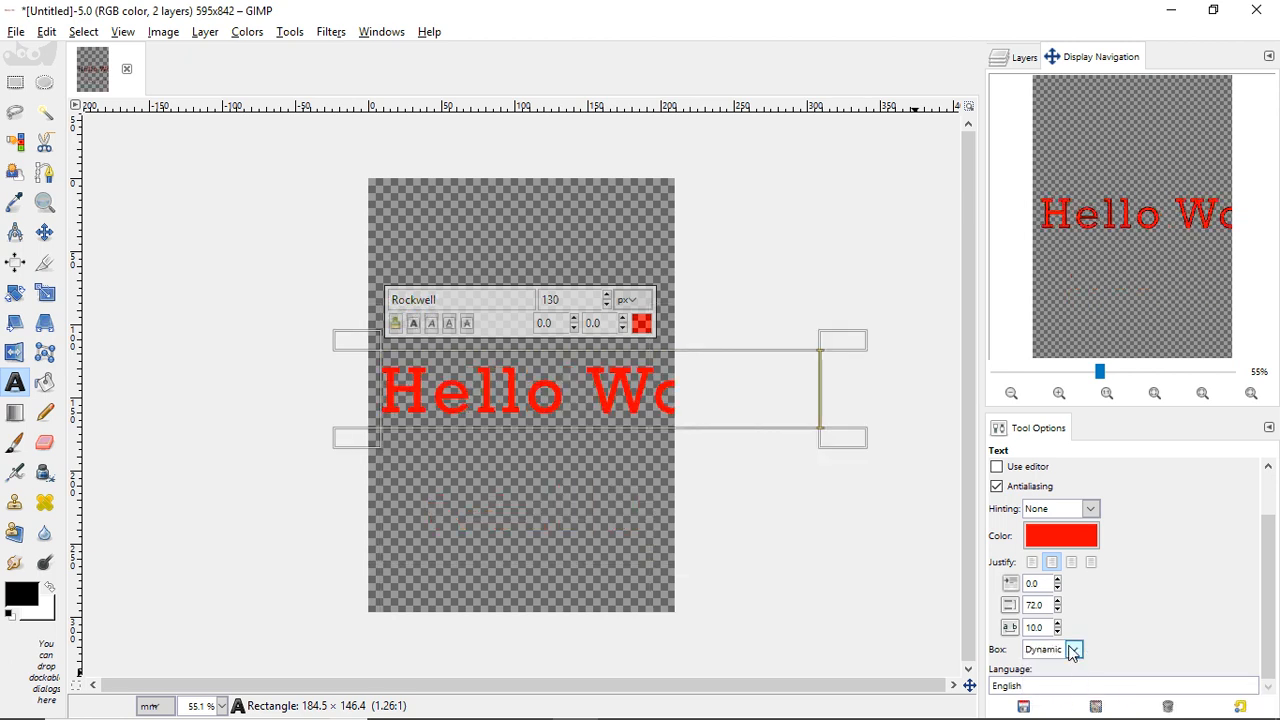
{"action": "left_click", "coordinate": [1073, 650]}
{"action": "left_click", "coordinate": [1050, 692]}
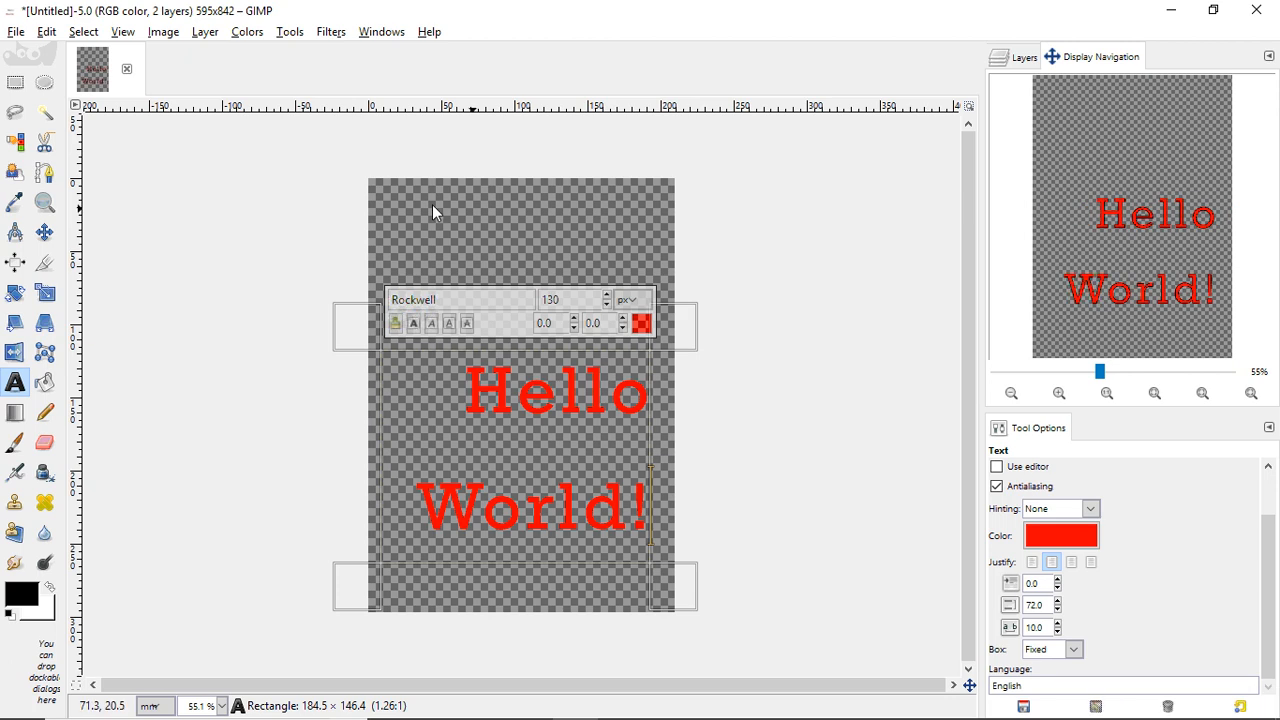
{"action": "left_click", "coordinate": [41, 234]}
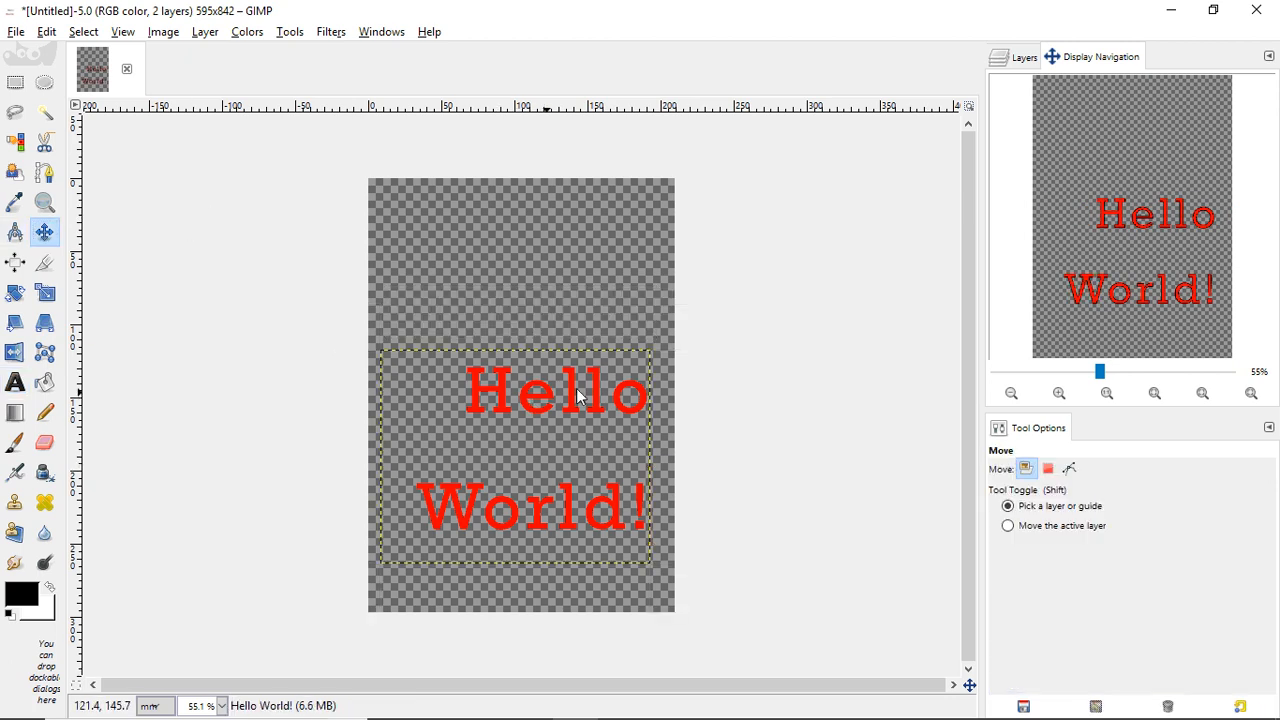
- Select the Hello World! layer, drag it higher on the page, and reopen its text for editing
{"action": "left_click", "coordinate": [1019, 57]}
{"action": "left_click", "coordinate": [1122, 178]}
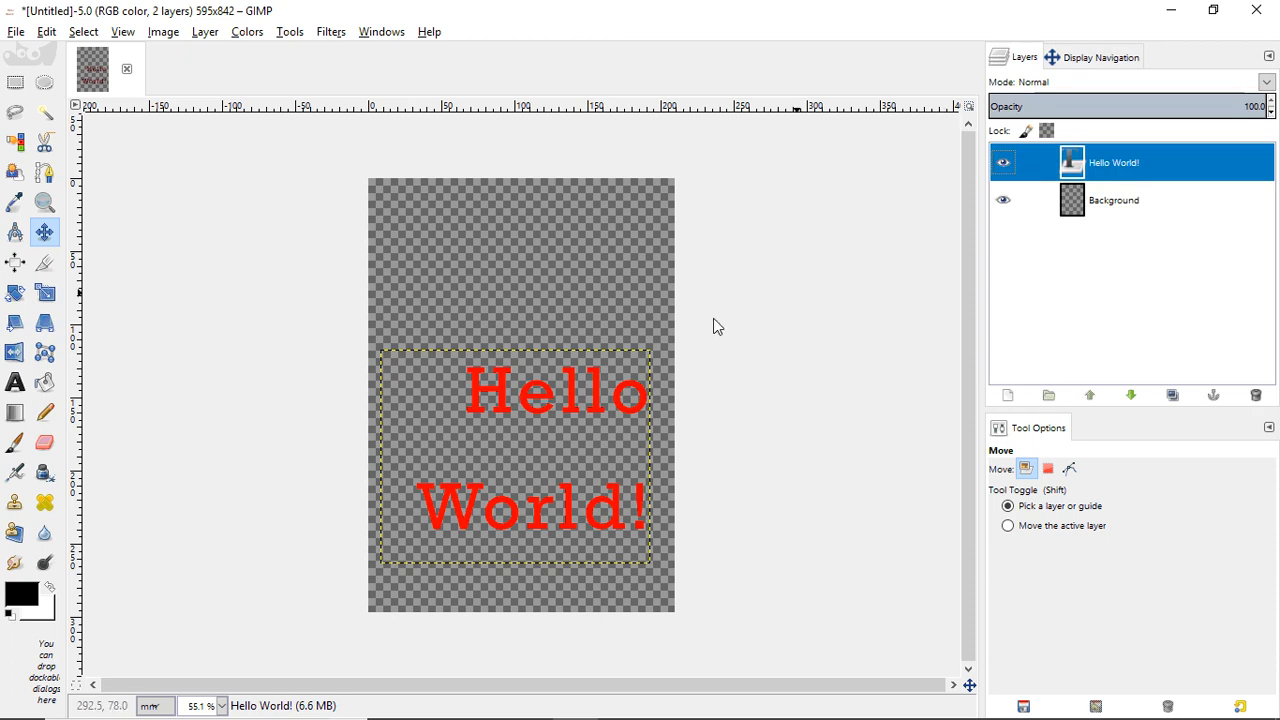
{"action": "left_click_drag", "start_coordinate": [552, 402], "coordinate": [552, 348]}
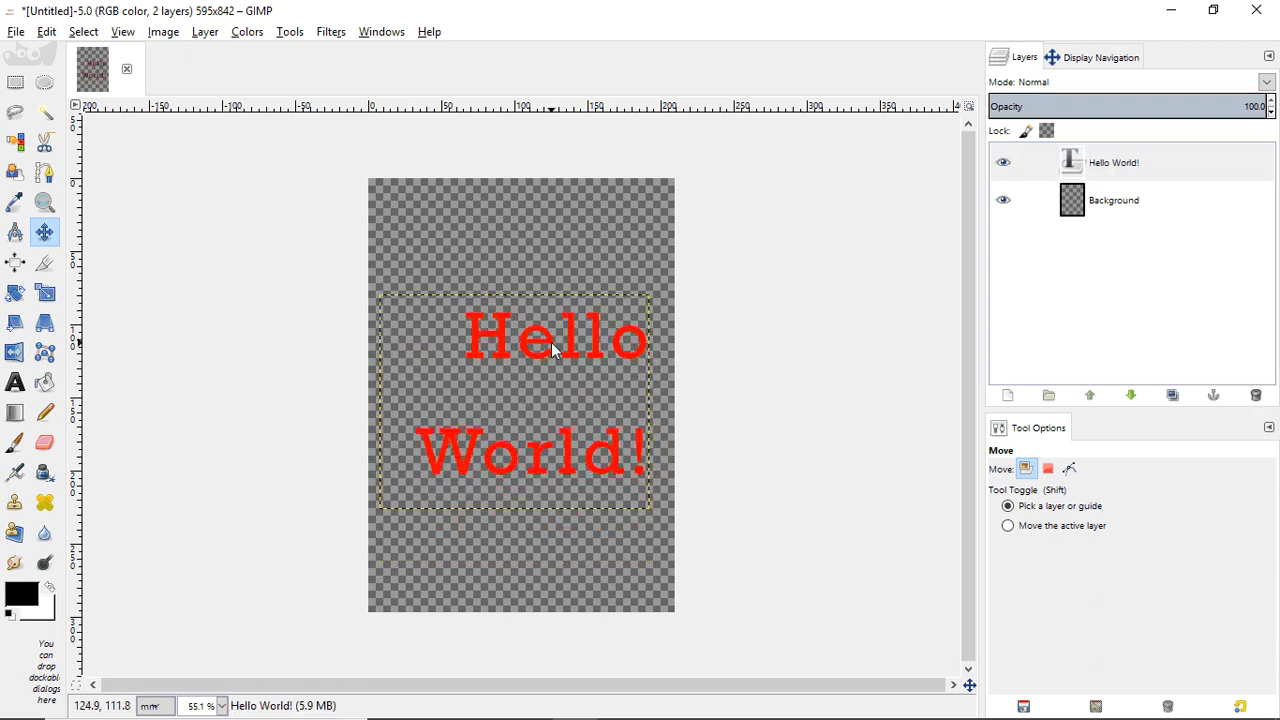
{"action": "left_click", "coordinate": [15, 382]}
{"action": "left_click", "coordinate": [487, 348]}
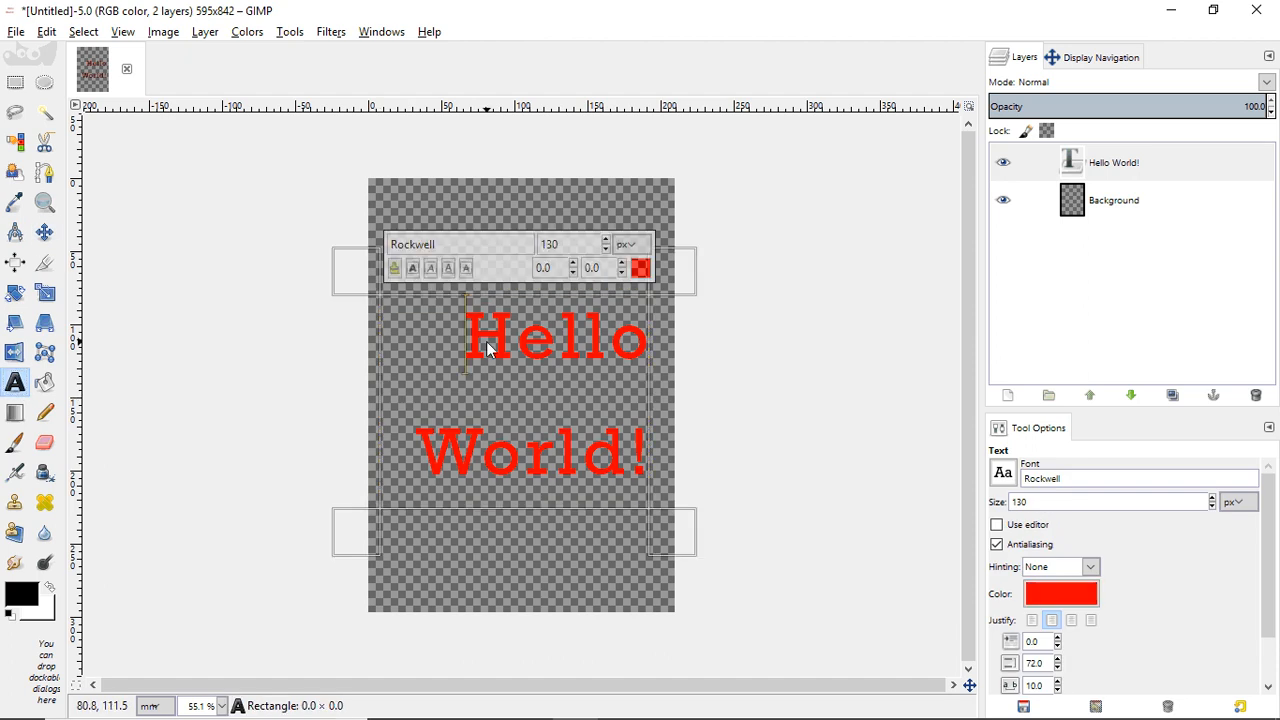